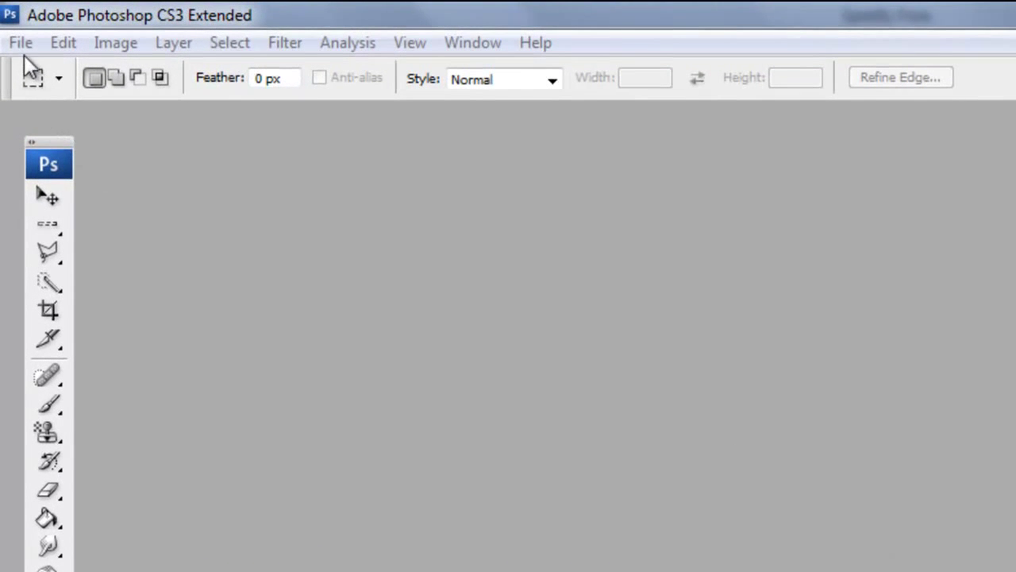
Create a new transparent 400×130 px, 72 ppi RGB document named 'MvidM picture'.
click(16, 44)
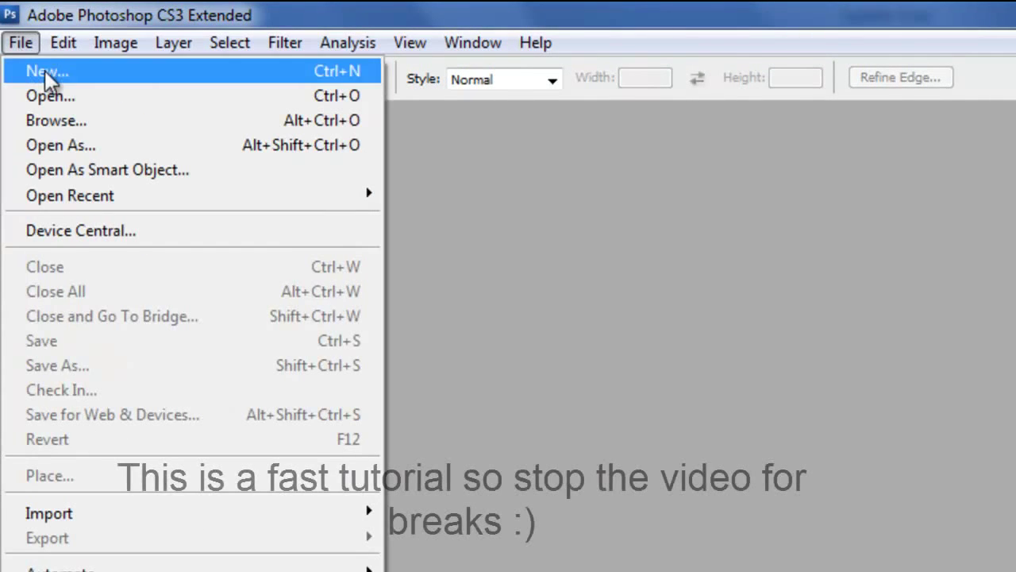
click(44, 70)
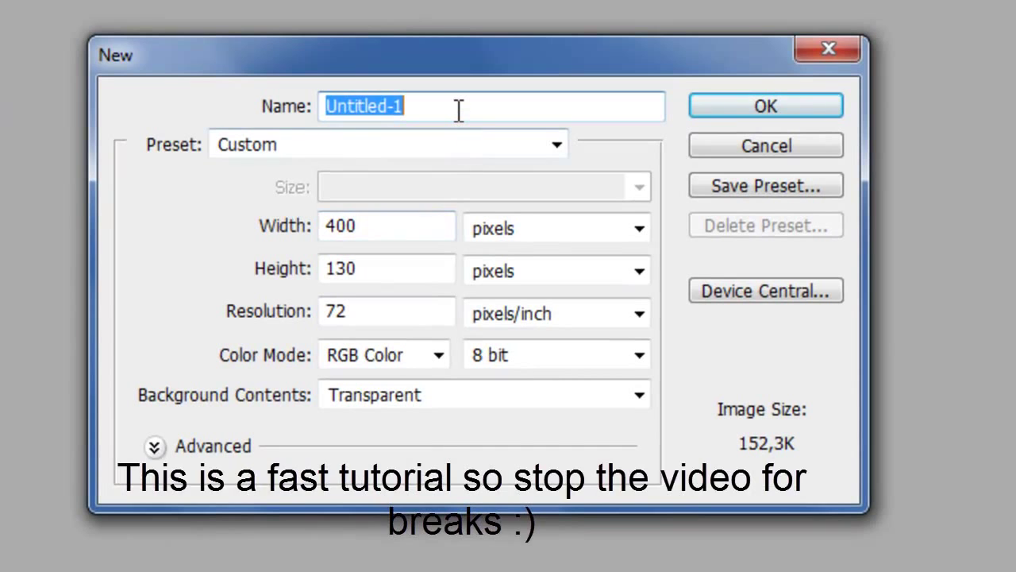
text(MvidM picture)
key(Return)
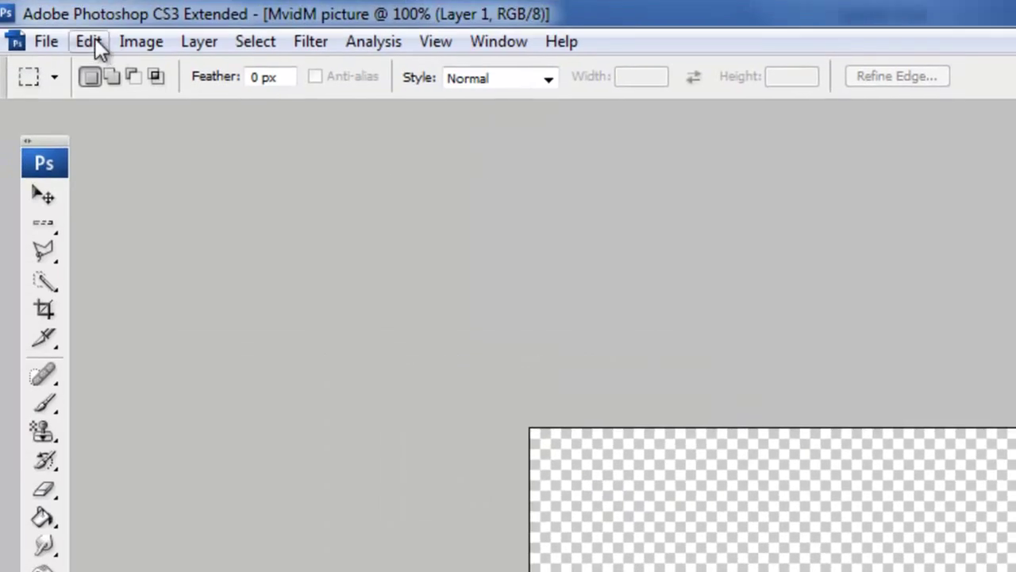
Open the charm-city night wallpaper beside the banner document.
click(50, 39)
click(81, 96)
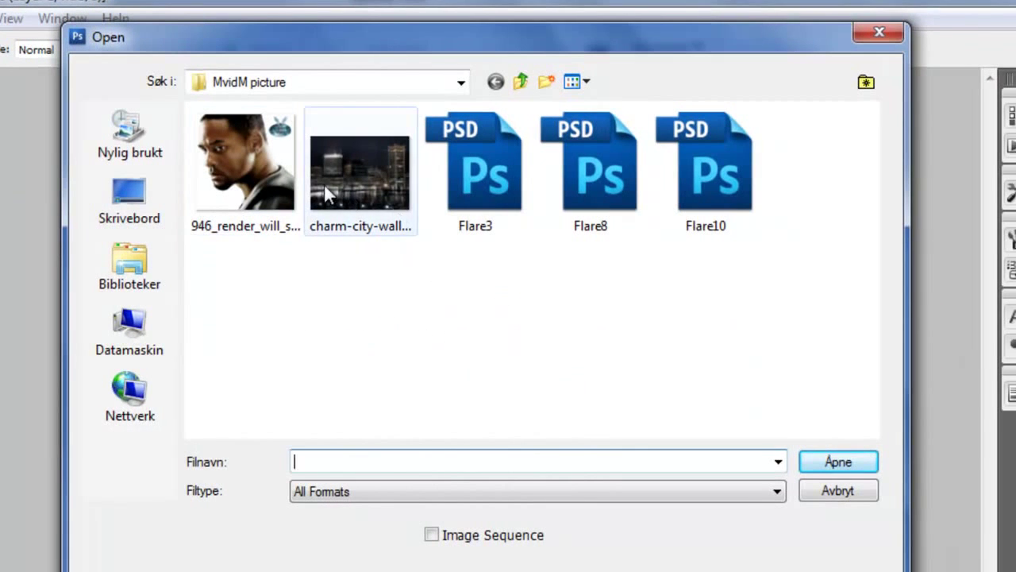
double_click(324, 184)
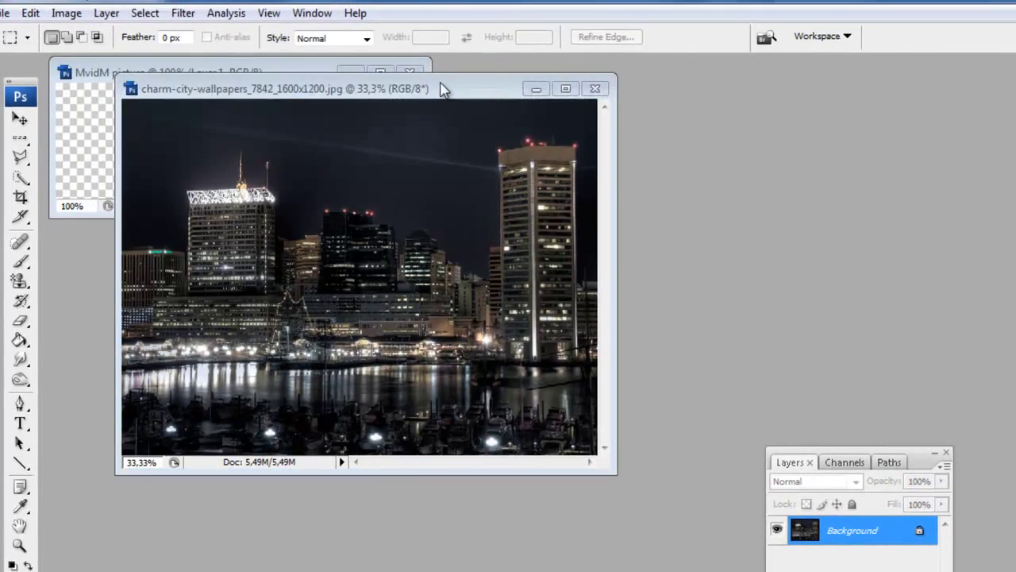
drag(371, 74, 782, 99)
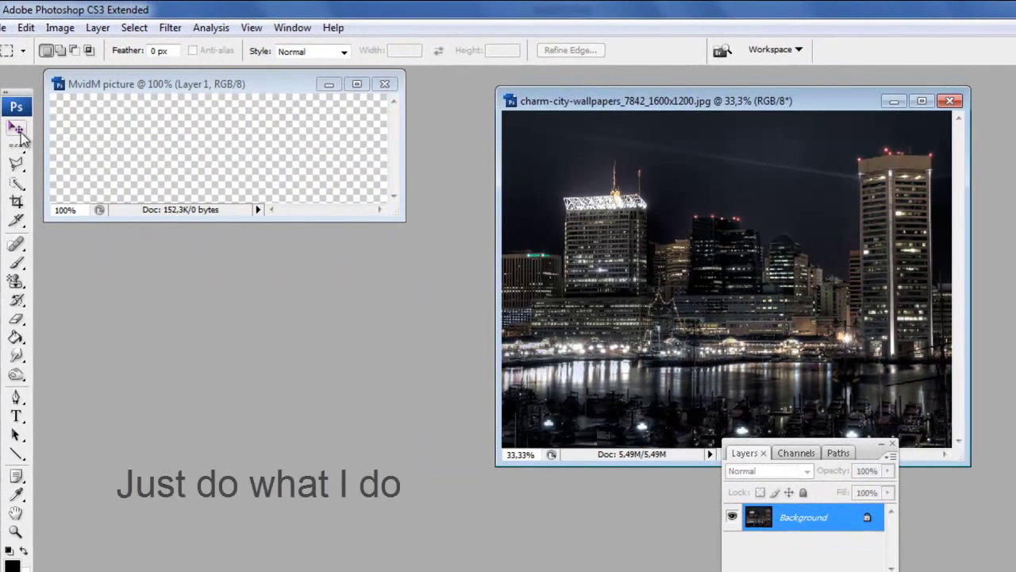
Bring the city photo into the banner as Layer 2 and scale it to fill the canvas.
click(18, 129)
drag(653, 186, 306, 151)
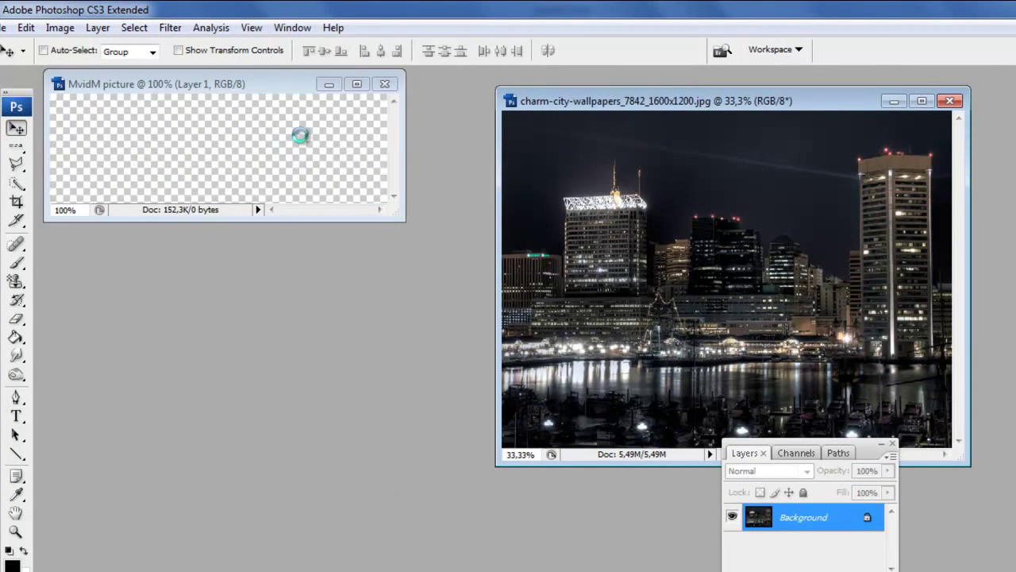
click(357, 83)
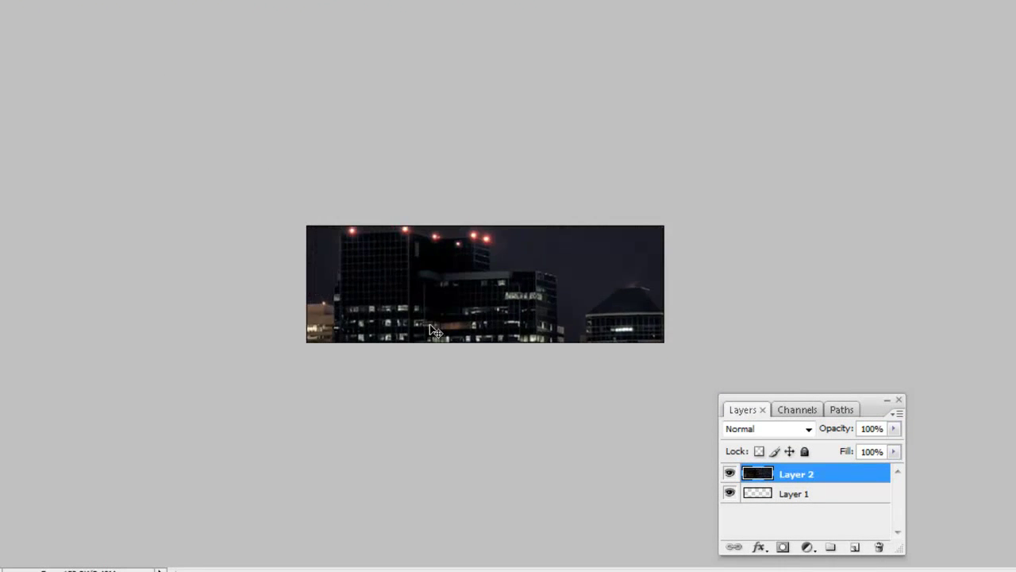
key(ctrl+t)
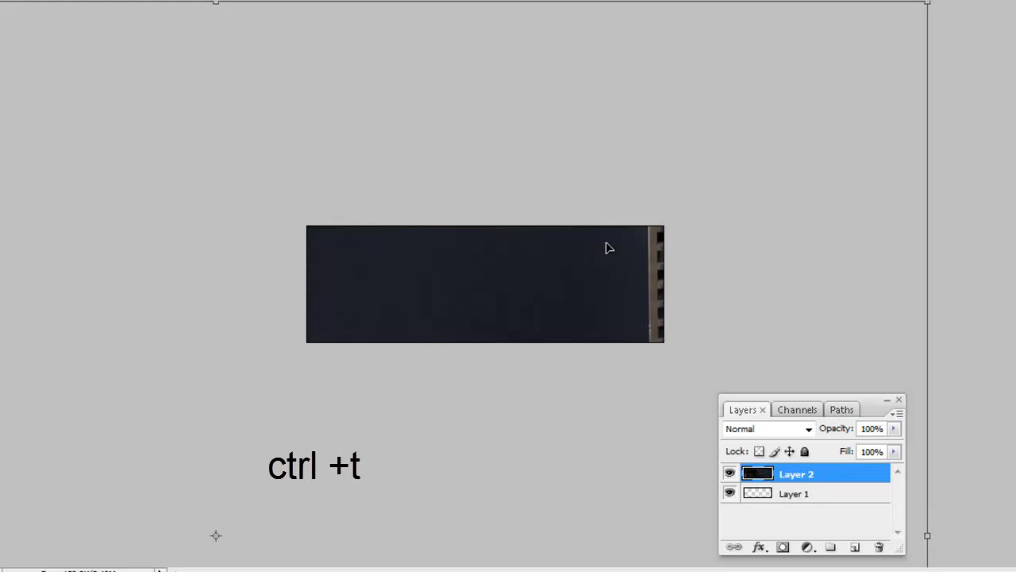
mouse_move(869, 69)
mouse_down()
mouse_move(354, 183)
mouse_move(407, 192)
mouse_up()
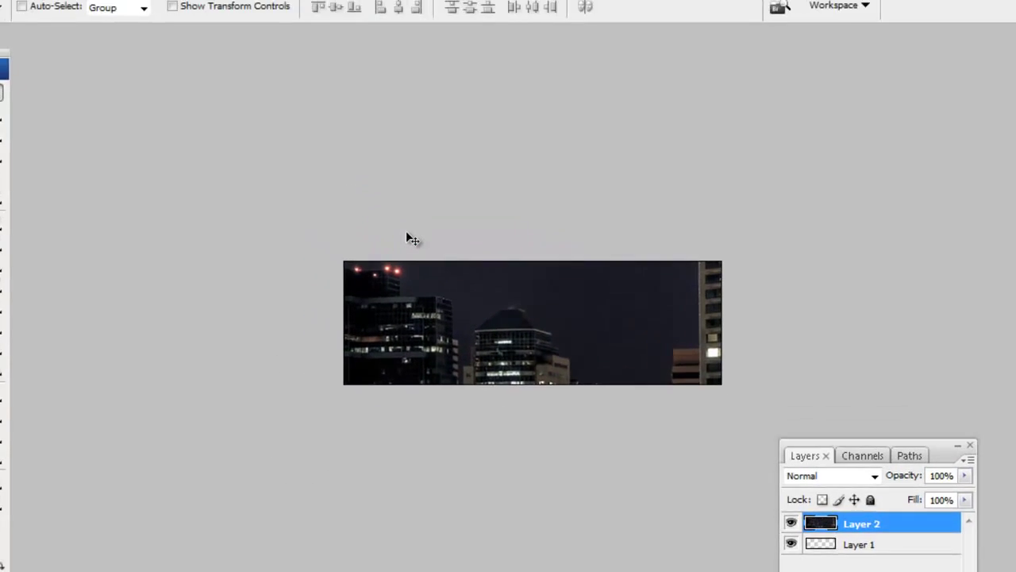
click(53, 41)
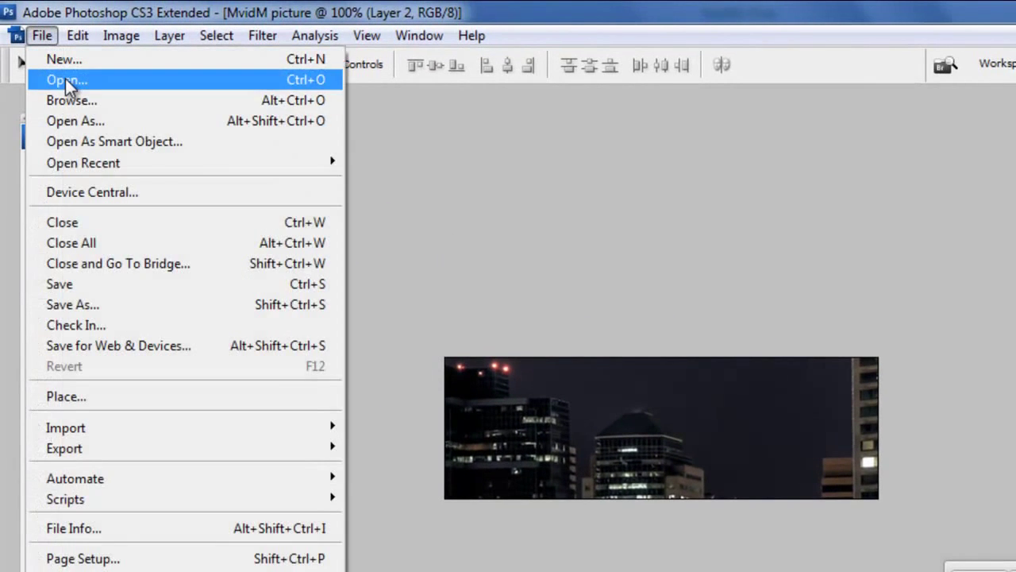
Open the face render and copy it into the banner as Layer 3.
click(65, 76)
double_click(294, 180)
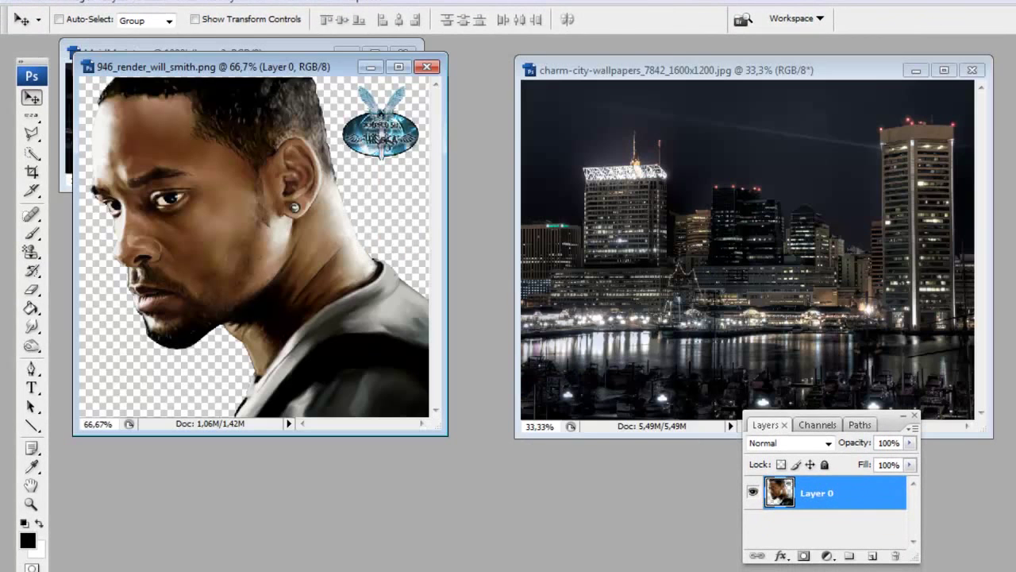
drag(357, 57, 751, 75)
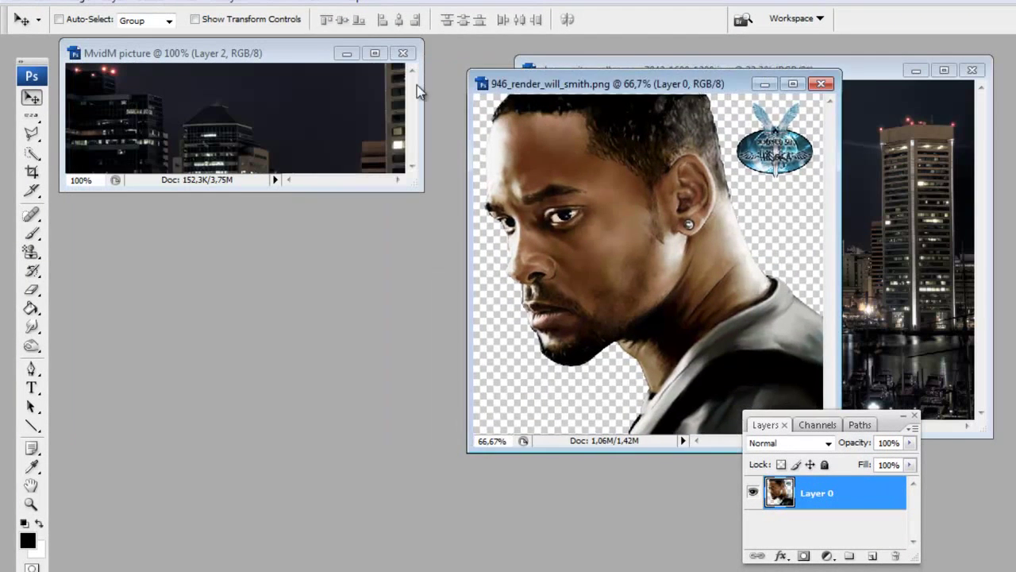
drag(651, 197, 277, 106)
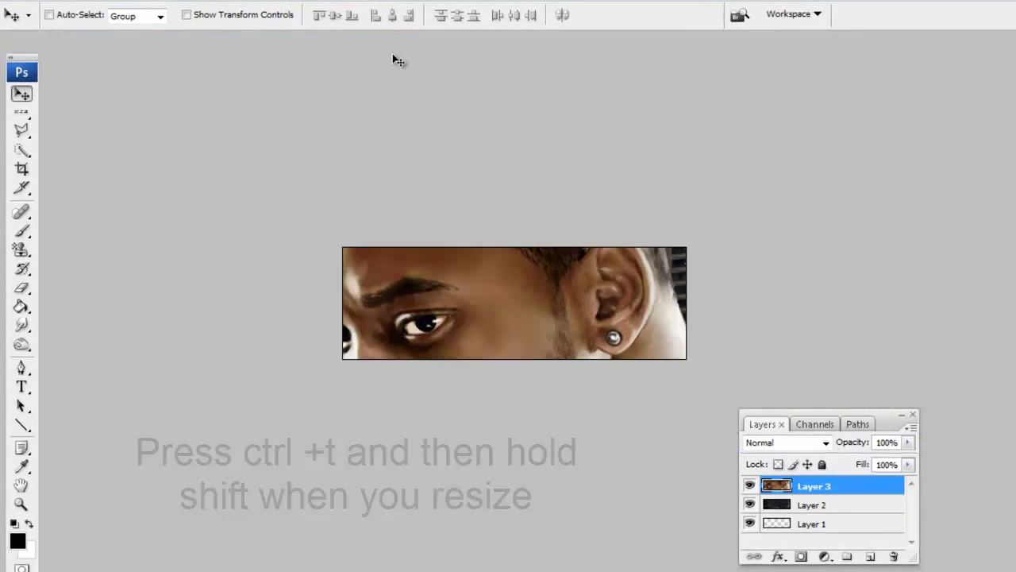
Scale the face render down and place it on the banner's right side.
drag(463, 262, 556, 236)
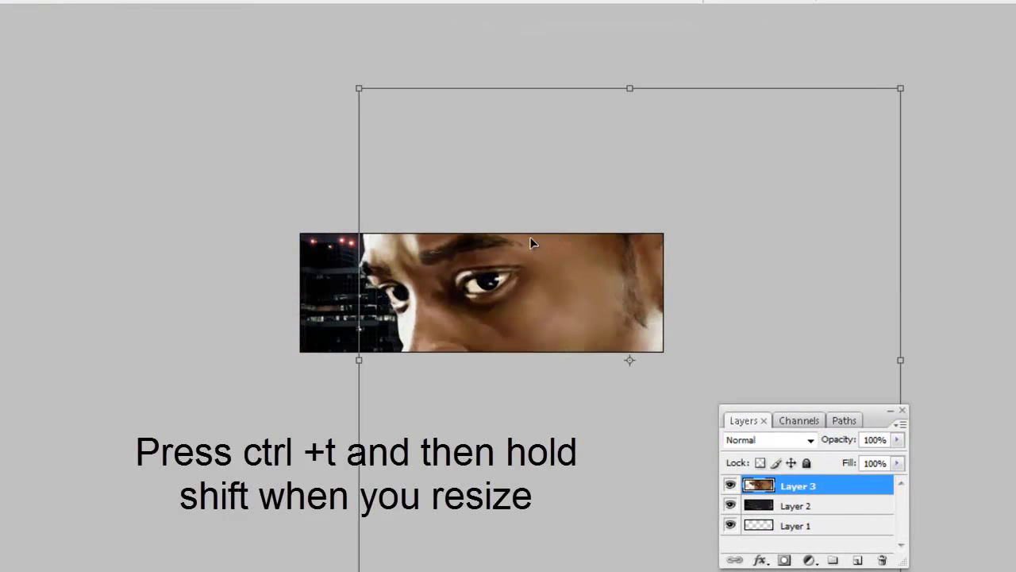
drag(899, 88, 665, 237)
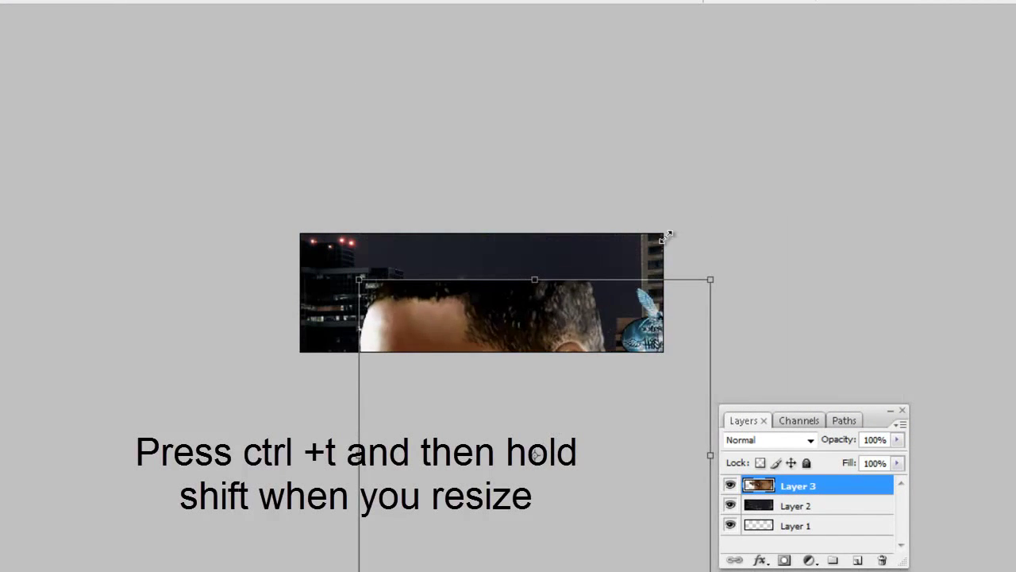
drag(534, 331, 600, 192)
drag(781, 141, 772, 150)
drag(595, 238, 599, 209)
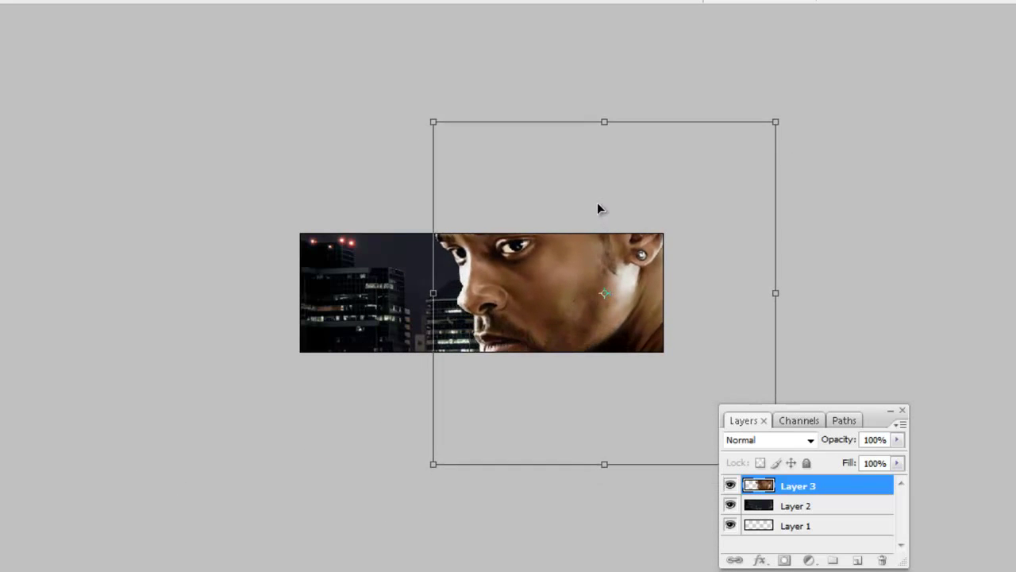
drag(782, 116, 745, 157)
mouse_move(597, 250)
mouse_down()
mouse_move(619, 227)
mouse_move(622, 237)
mouse_up()
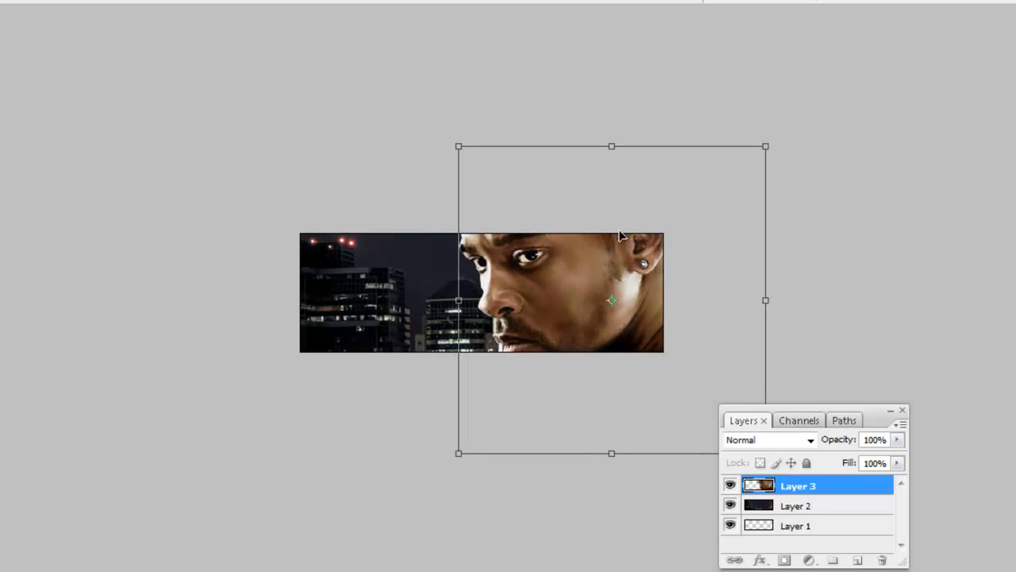
key(Return)
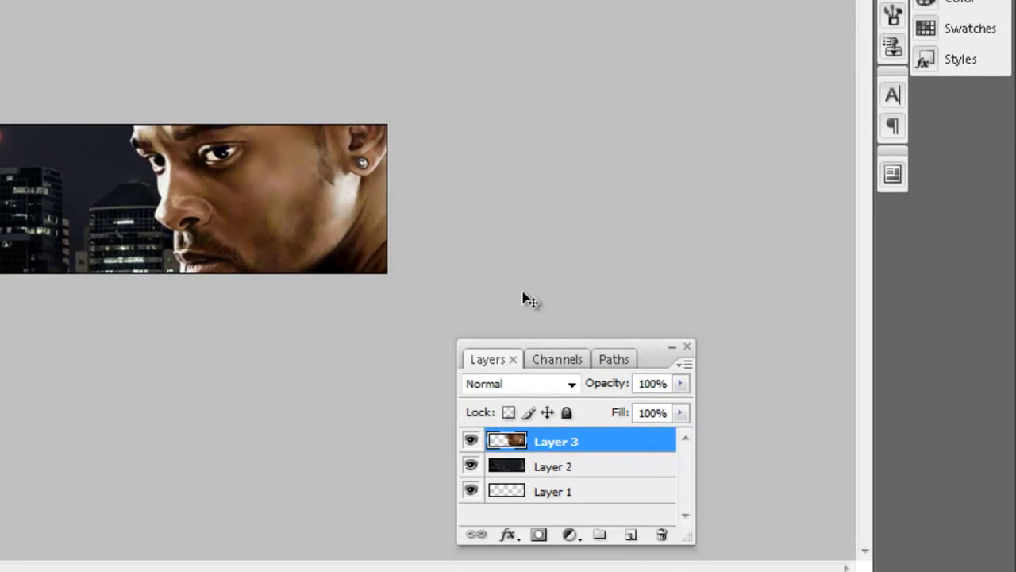
Apply Hue/Saturation to the city layer with Saturation -100 and Lightness -41.
click(542, 468)
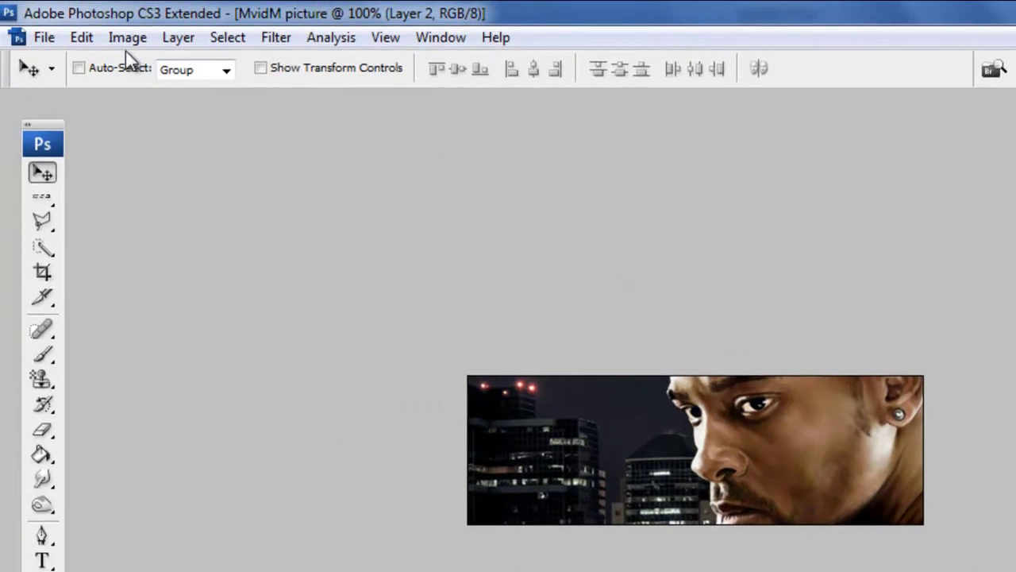
click(131, 41)
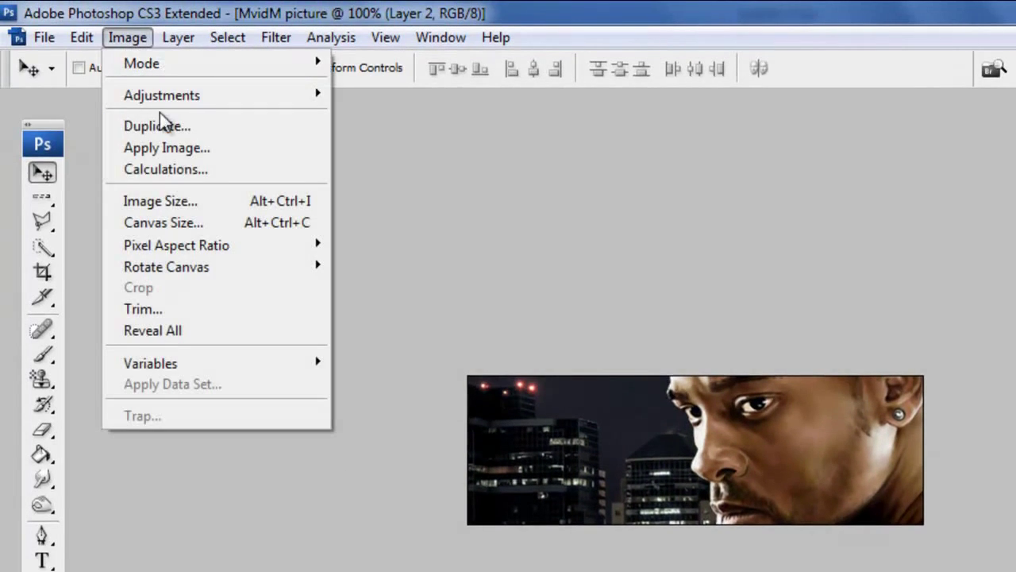
mouse_move(162, 95)
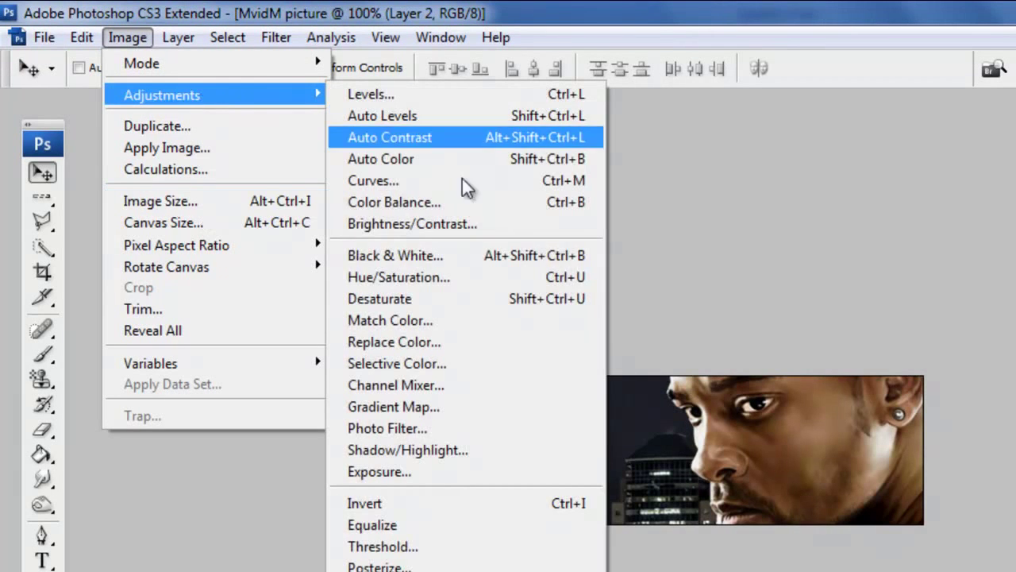
click(440, 276)
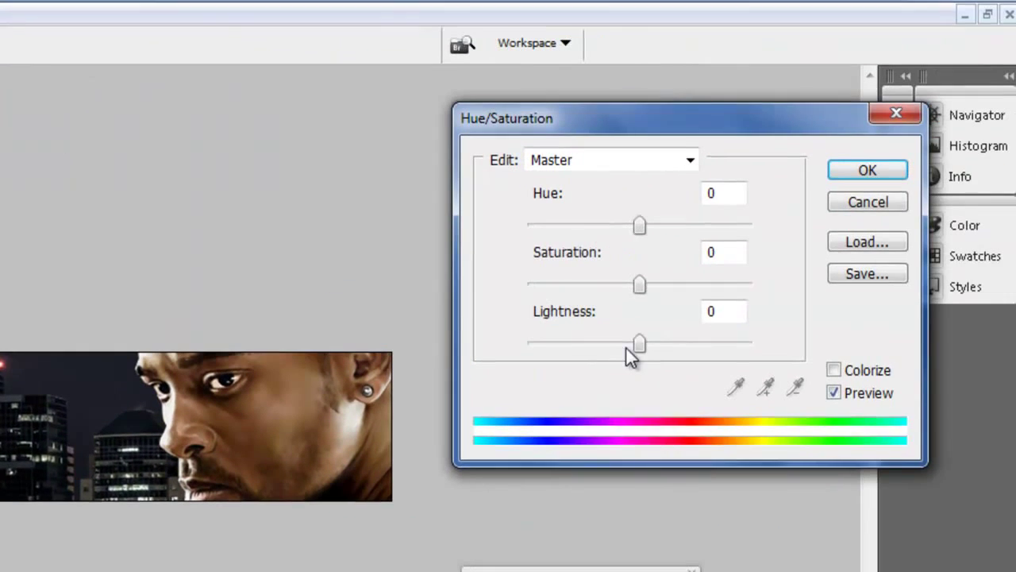
mouse_move(631, 348)
mouse_down()
mouse_move(539, 349)
mouse_move(578, 355)
mouse_up()
drag(634, 284, 512, 290)
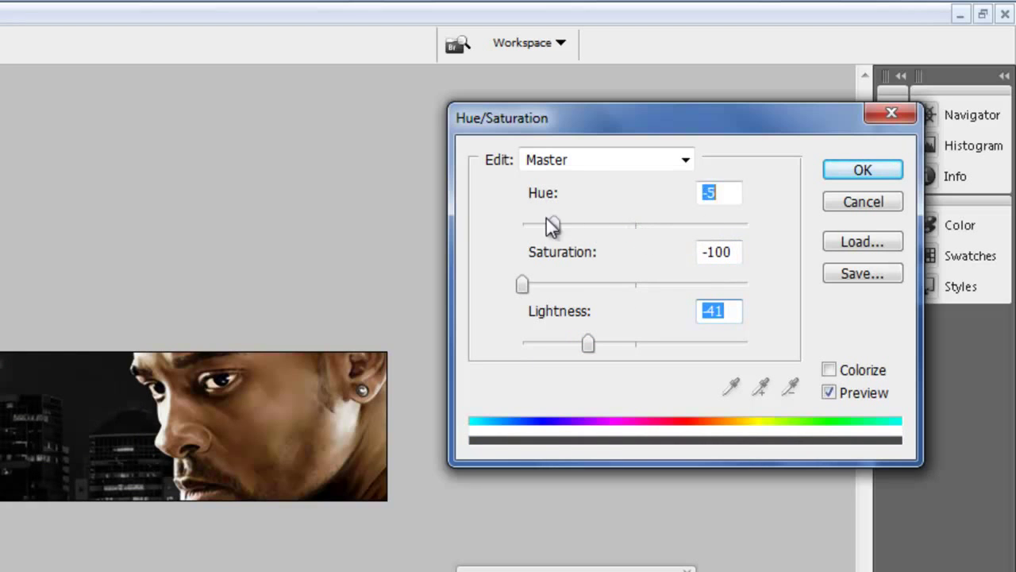
click(846, 173)
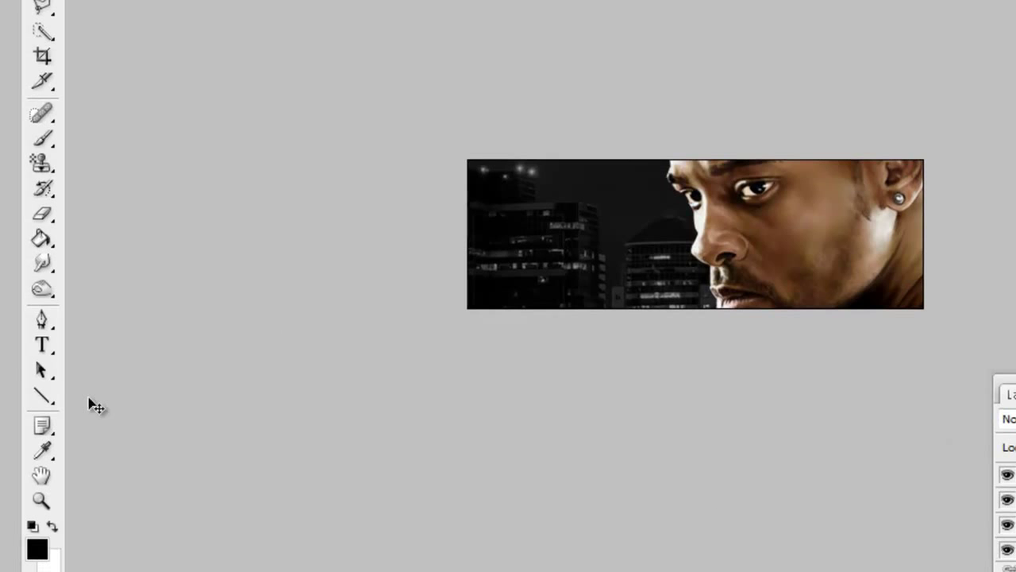
Add the MvidM text across the banner's lower left, sized to fit, and bring up its layer options.
click(42, 347)
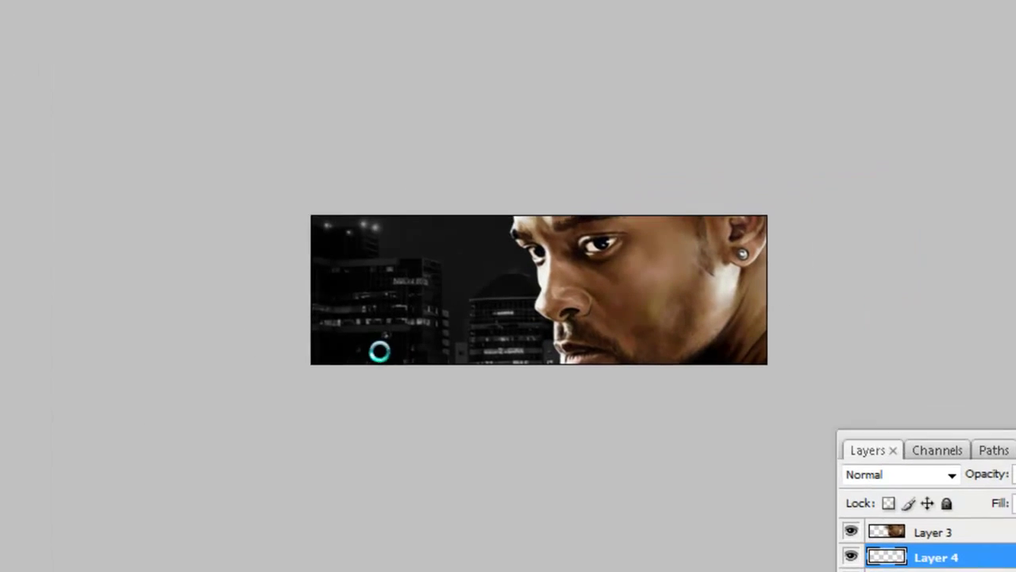
click(291, 351)
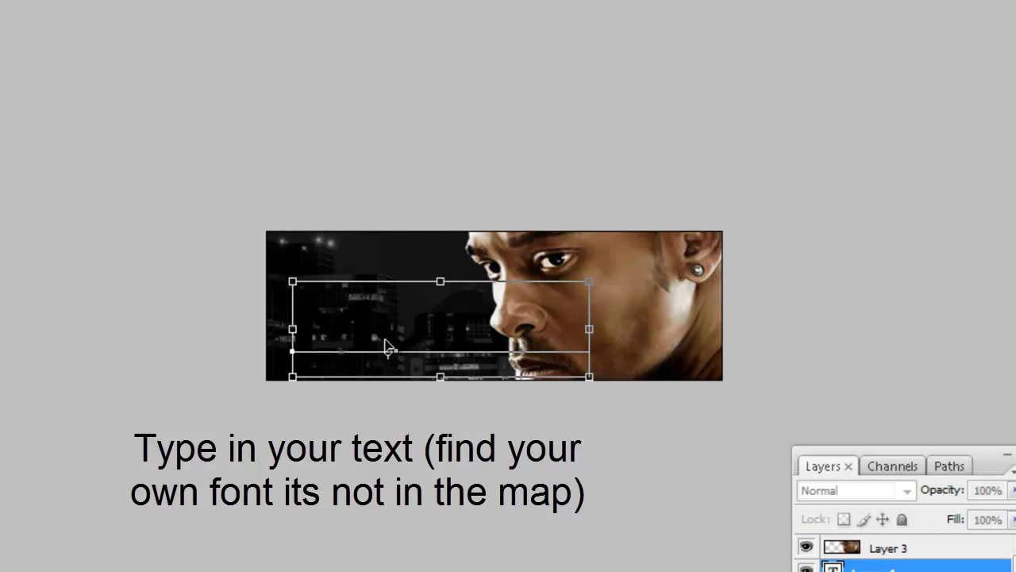
drag(403, 322, 384, 347)
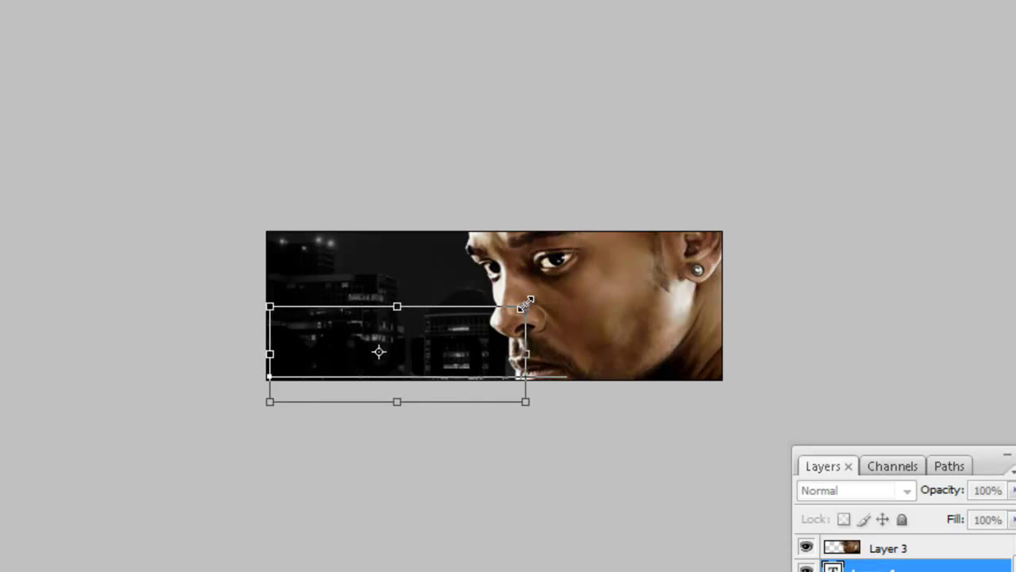
drag(513, 309, 508, 307)
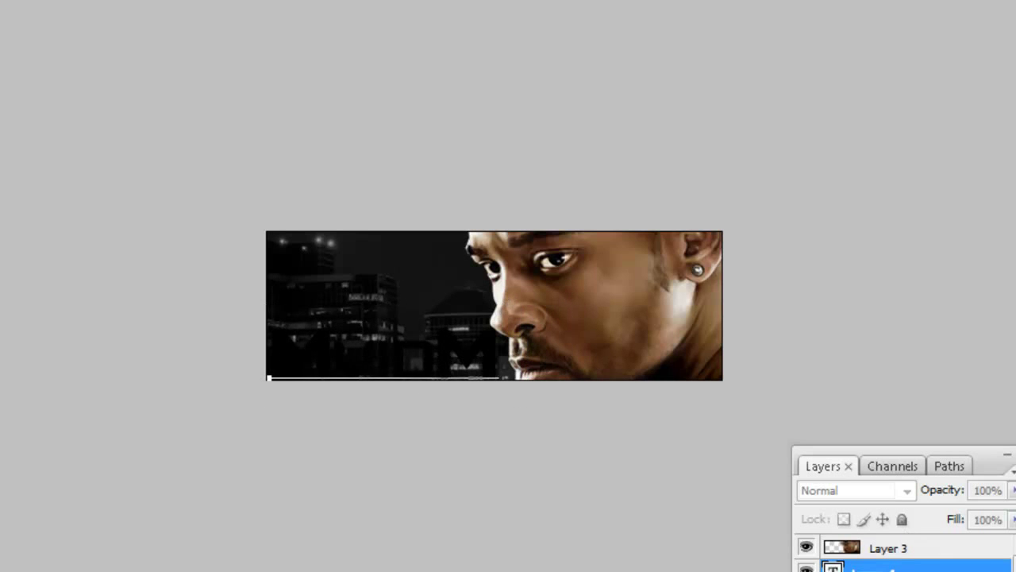
key(Return)
right_click(887, 567)
key(Escape)
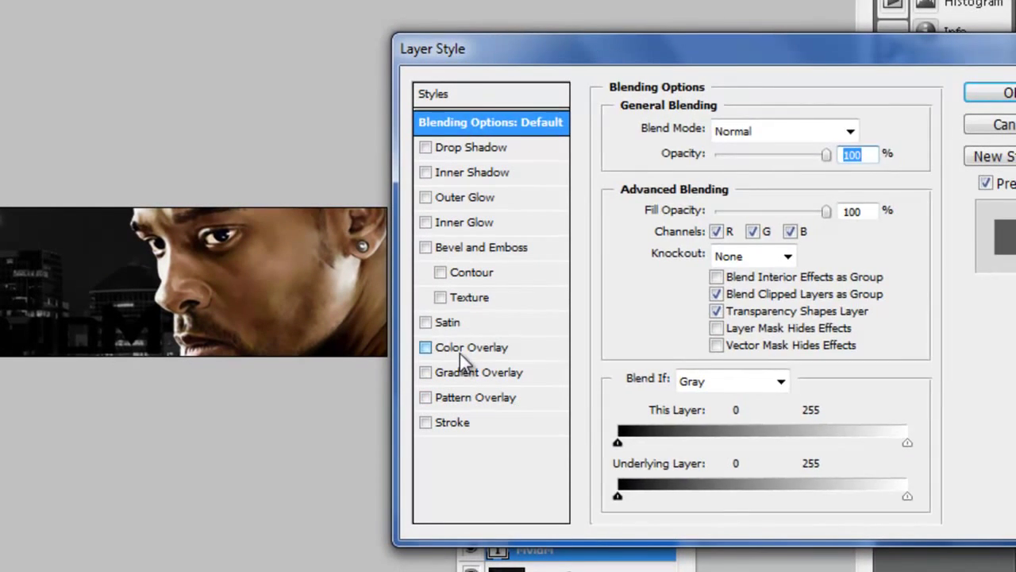
Give the MvidM text a white (ffffff) Color Overlay.
click(461, 349)
click(847, 133)
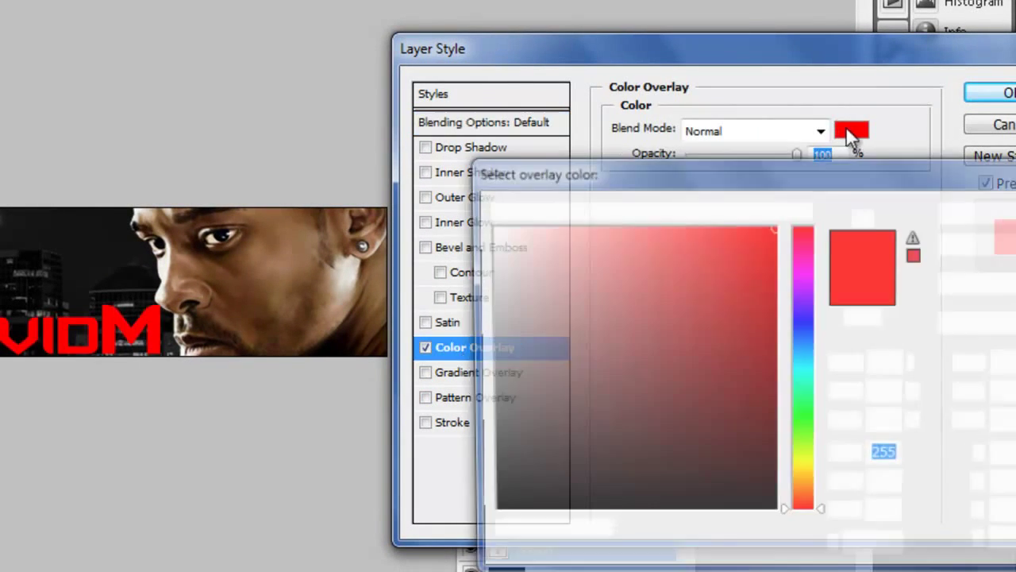
drag(495, 228, 486, 226)
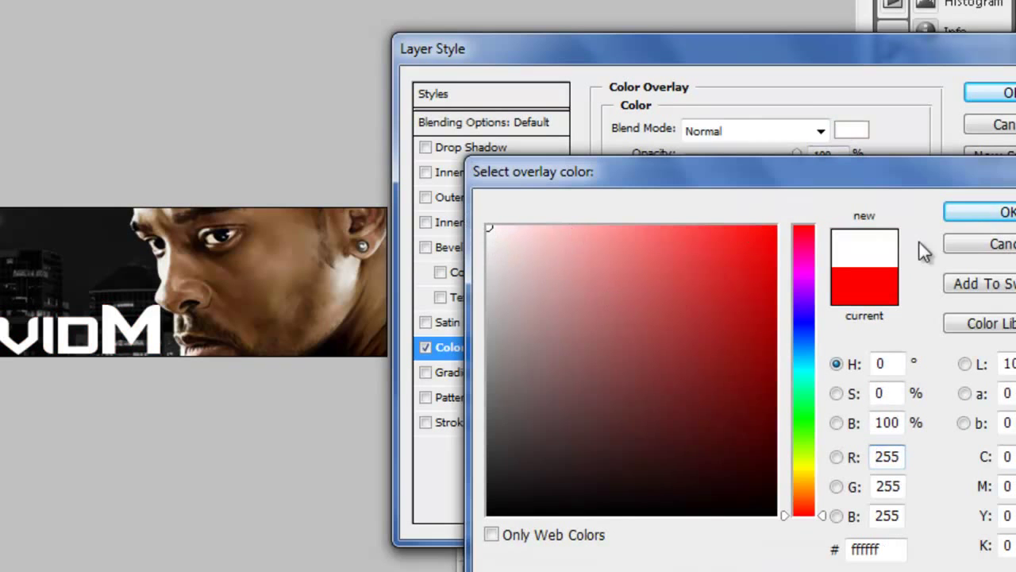
click(981, 214)
click(985, 103)
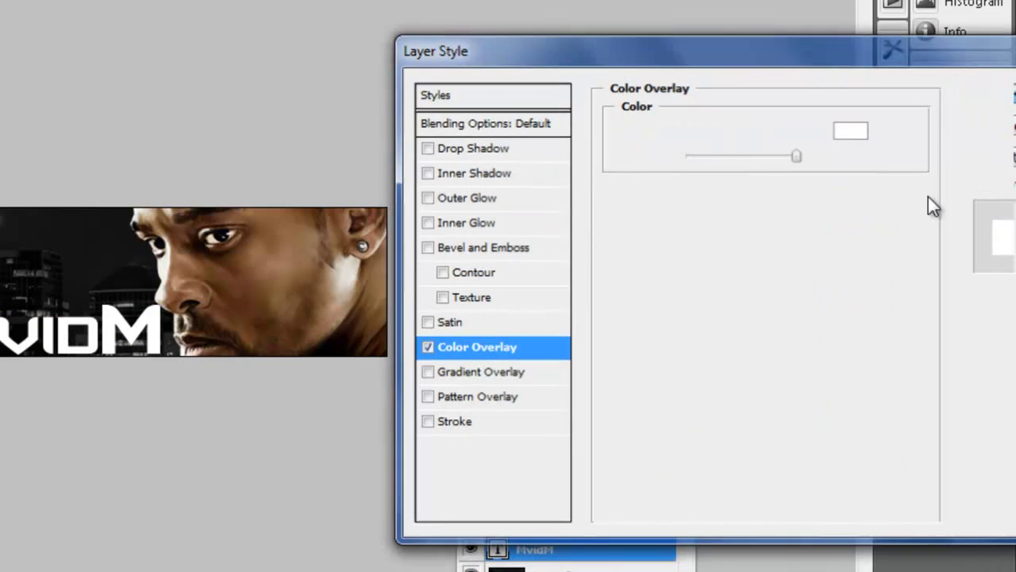
Set the MvidM text layer opacity to 60%.
click(641, 464)
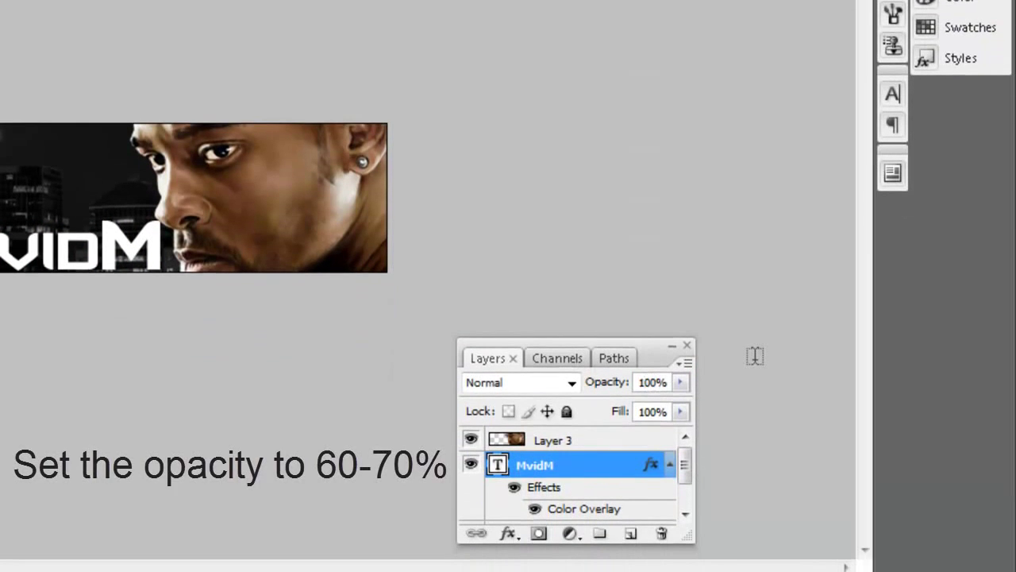
key(Delete)
key(shift+Up)
key(shift+Up)
key(shift+Up)
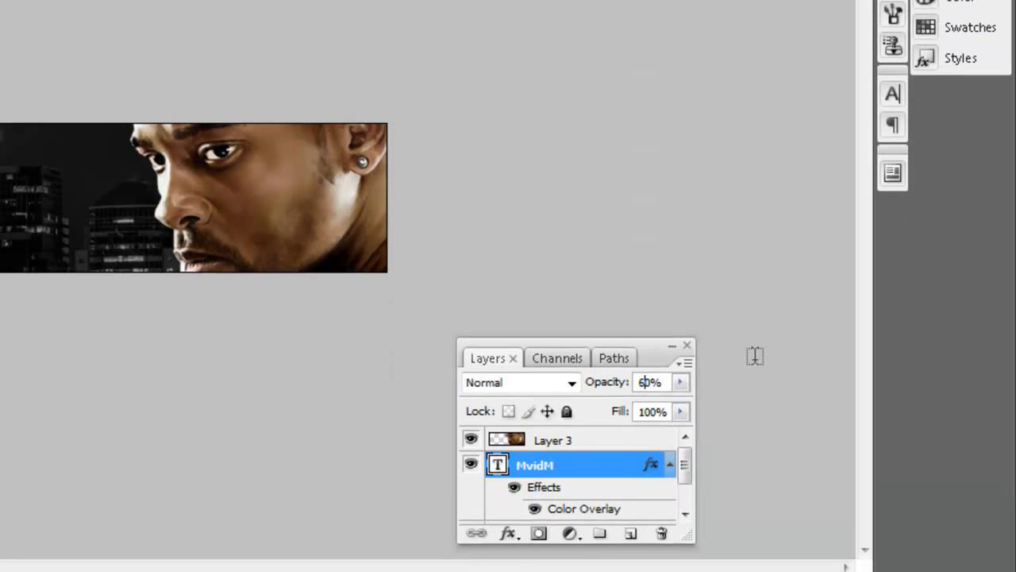
key(shift+Up)
key(shift+Up)
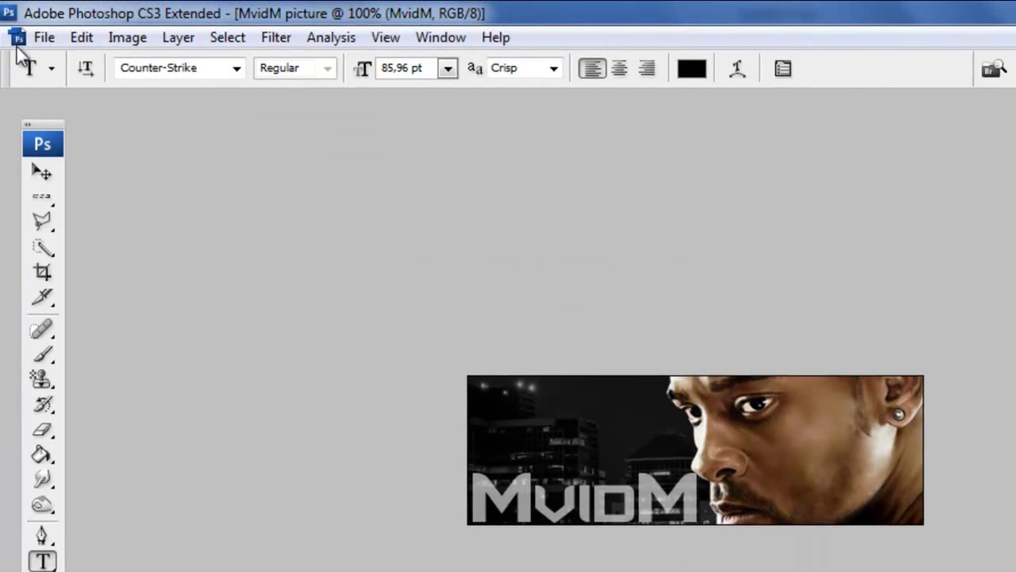
Open Flare8.psd as a floating window beside the banner.
click(39, 39)
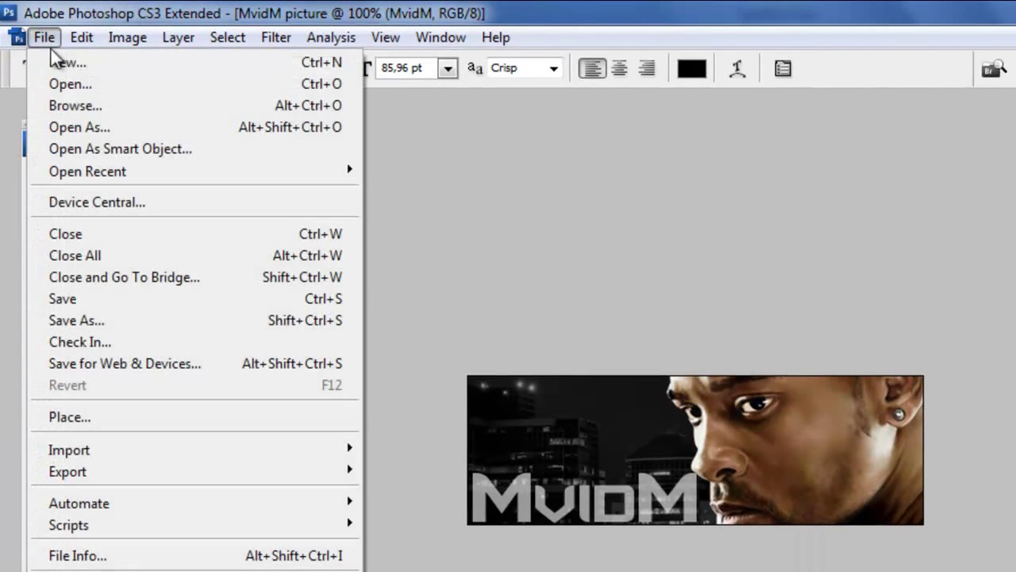
click(88, 84)
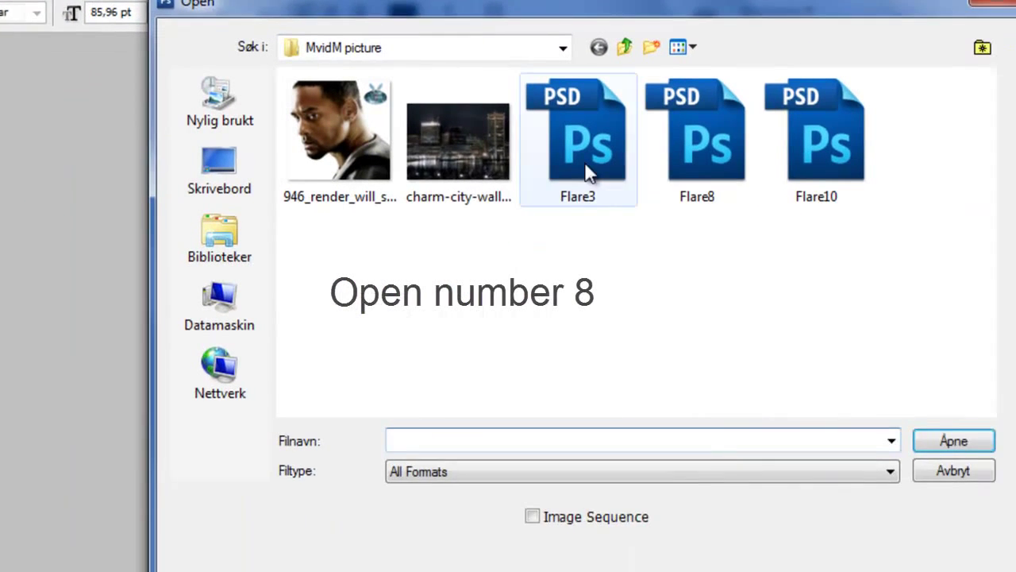
click(585, 167)
click(693, 163)
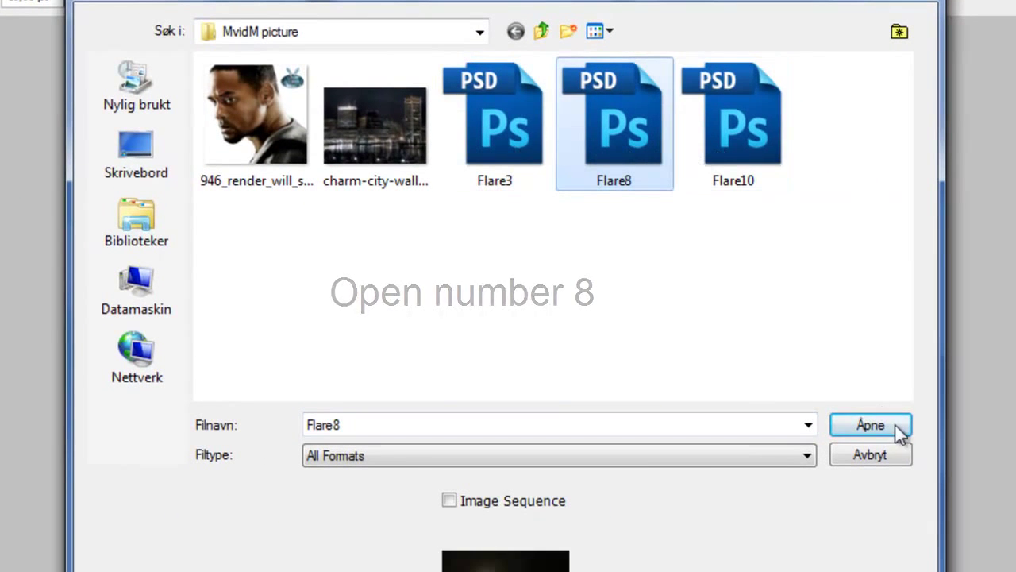
click(874, 426)
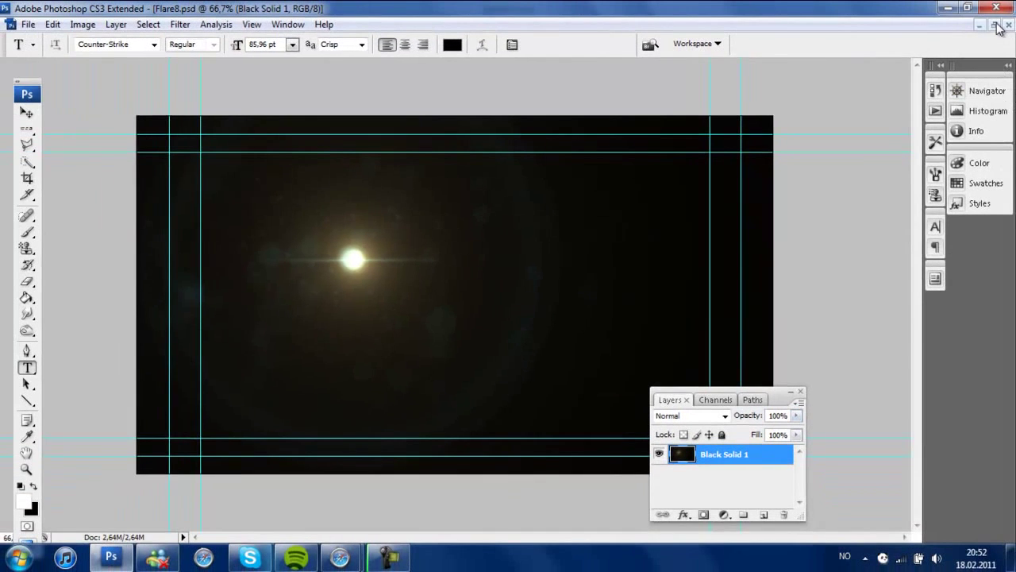
click(995, 27)
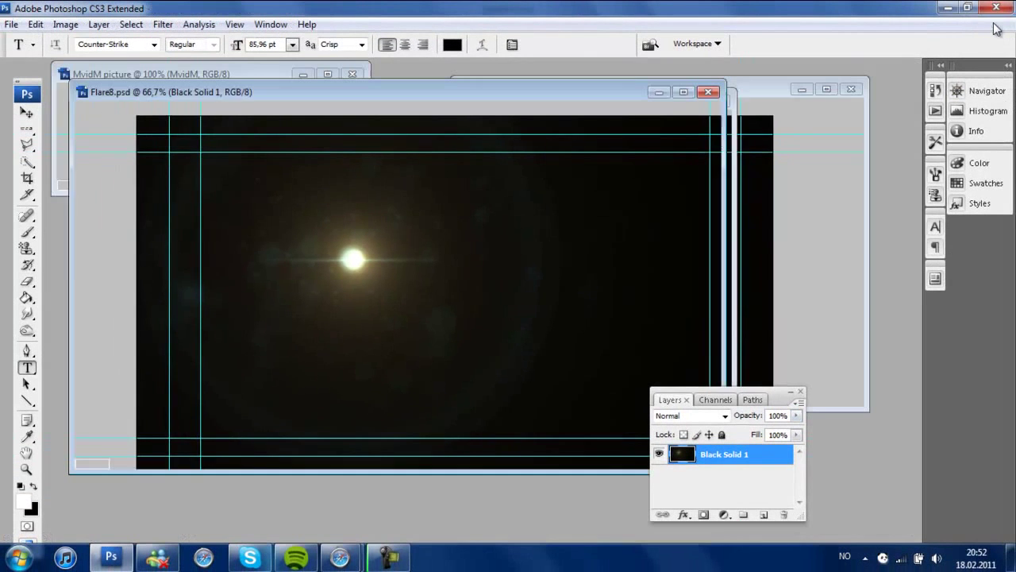
drag(496, 98, 866, 104)
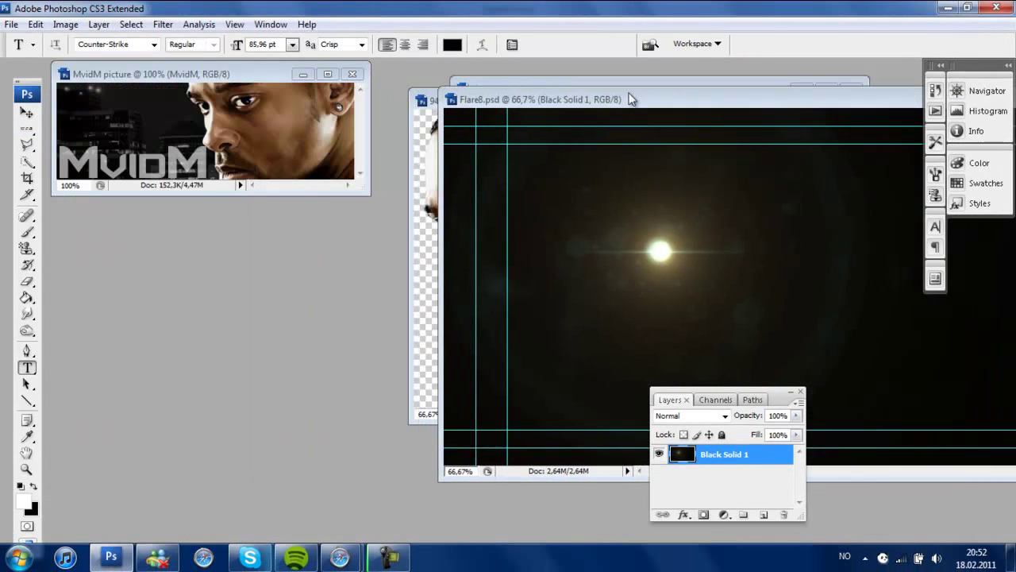
Copy Flare8's Black Solid 1 layer into the banner and shift the glow upward.
click(26, 114)
drag(615, 235, 299, 99)
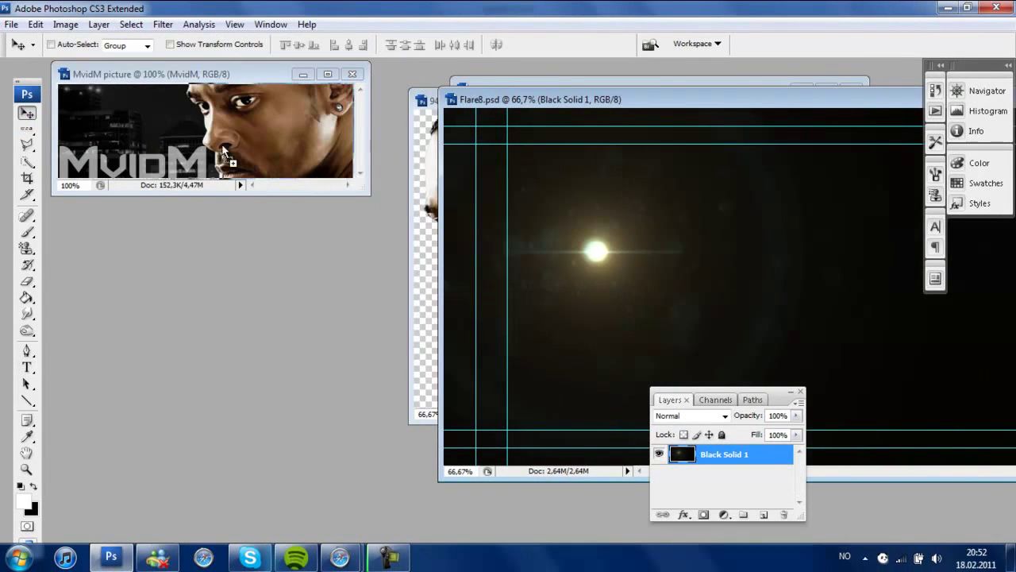
click(326, 75)
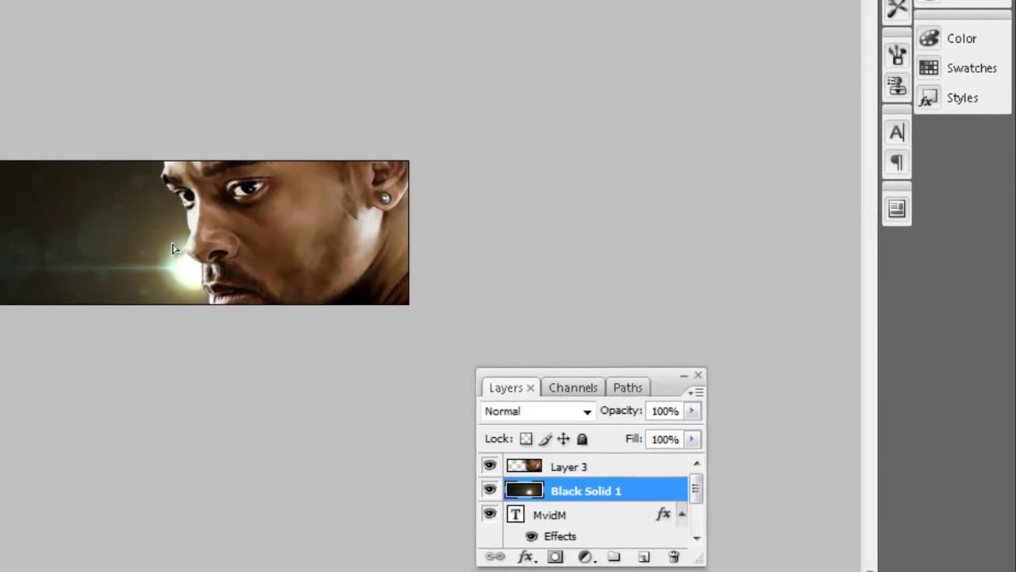
drag(173, 248, 168, 224)
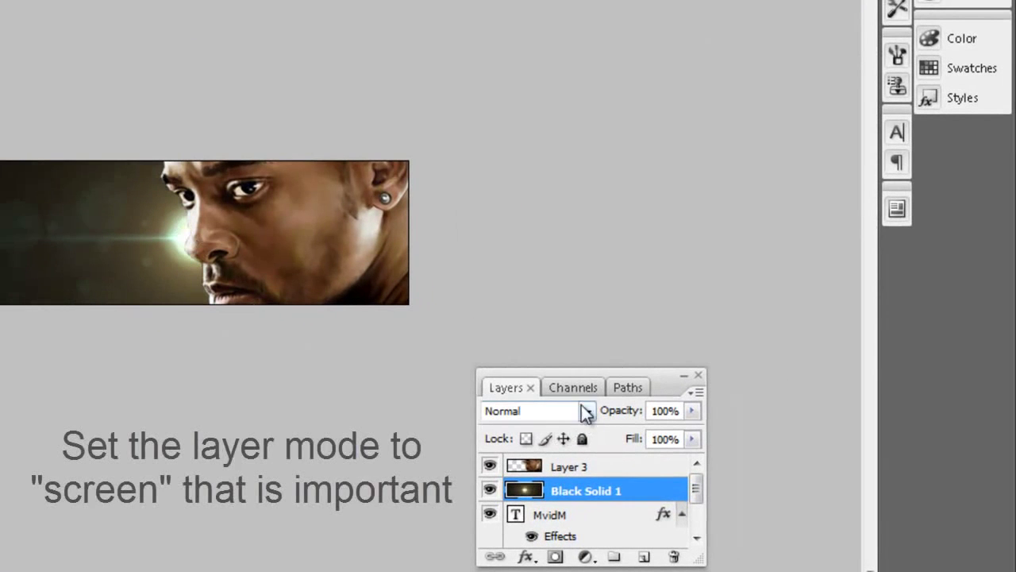
click(586, 411)
Set the flare layer to Screen blending, move it left and enlarge it.
click(548, 59)
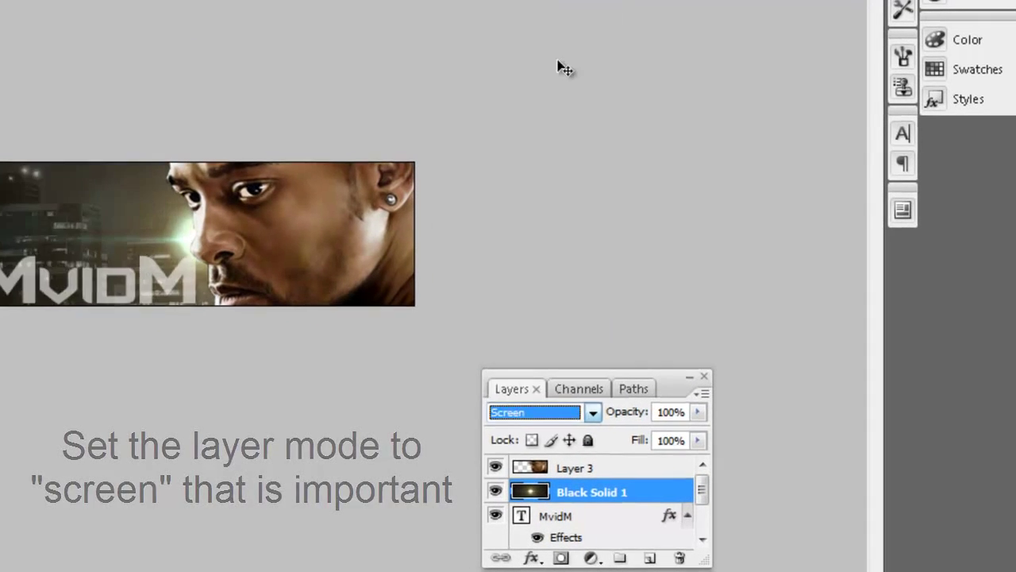
mouse_move(468, 298)
mouse_down()
mouse_move(306, 436)
mouse_move(397, 309)
mouse_up()
key(ctrl+t)
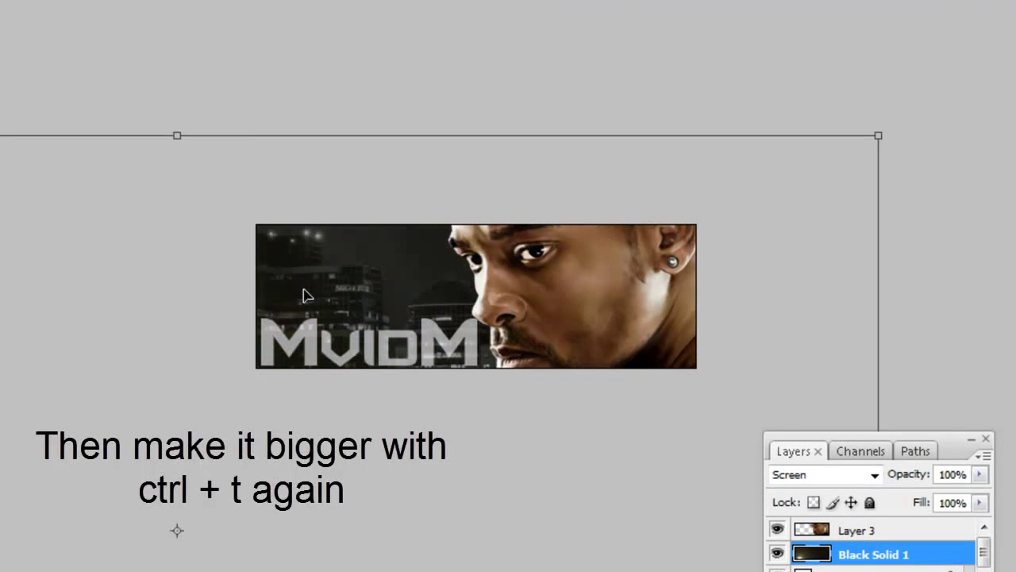
drag(717, 211, 689, 184)
drag(768, 167, 953, 34)
key(Return)
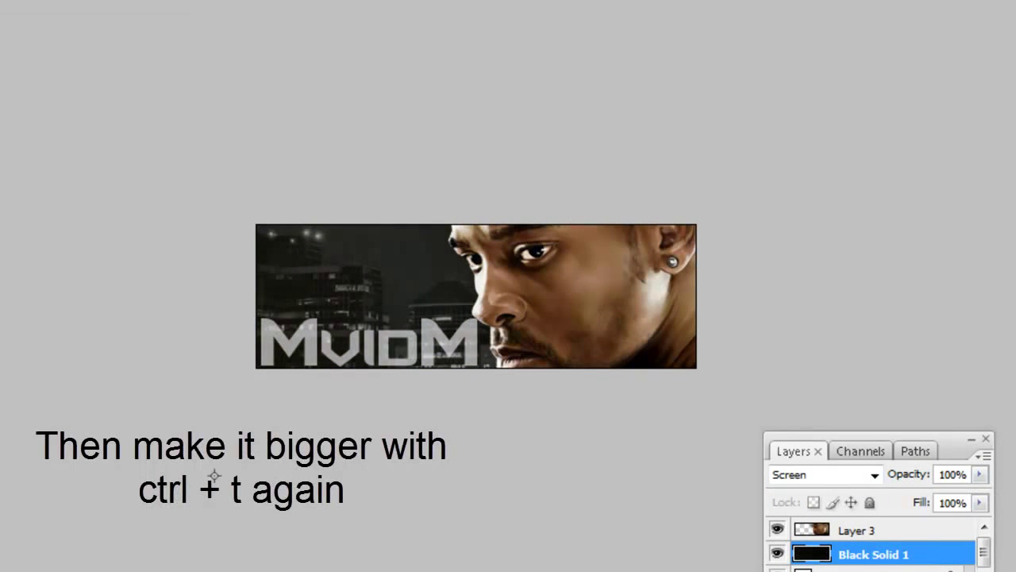
Enlarge the flare further so its glow sits between the MvidM text and the face.
mouse_move(567, 223)
mouse_down()
mouse_move(777, 409)
mouse_move(1003, 227)
mouse_up()
key(ctrl+t)
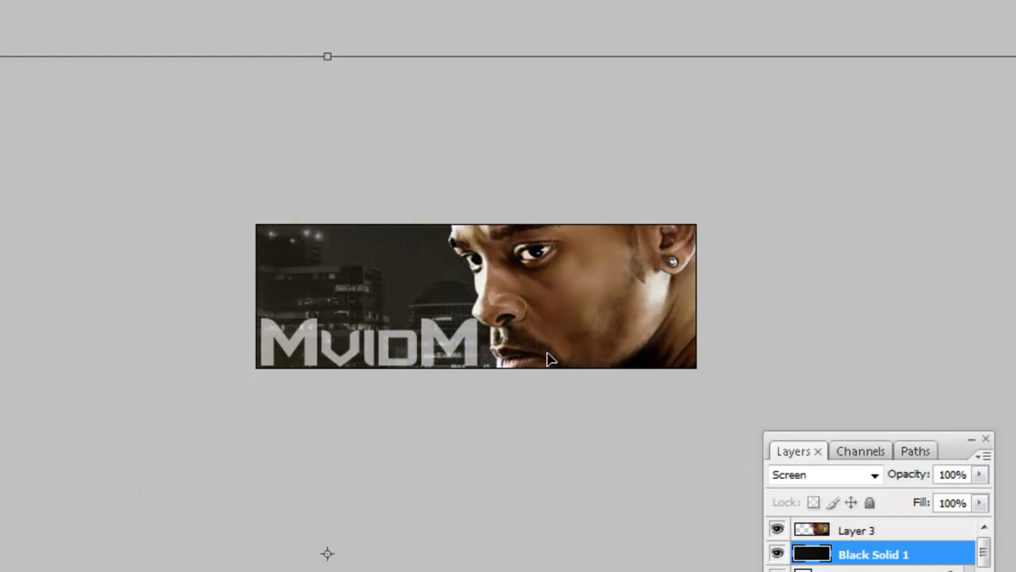
drag(547, 357, 131, 498)
drag(723, 206, 1009, 15)
key(Return)
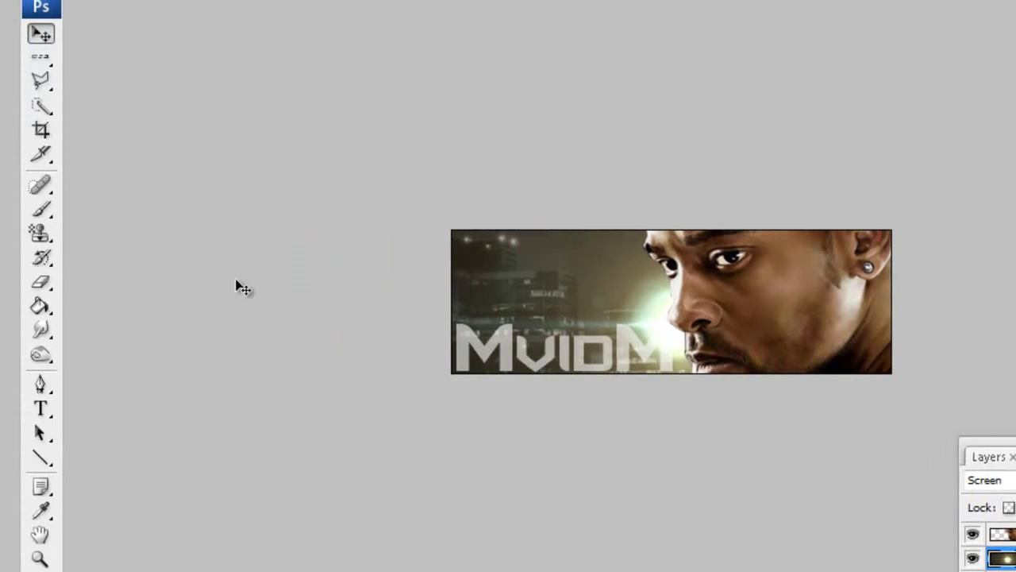
key(e)
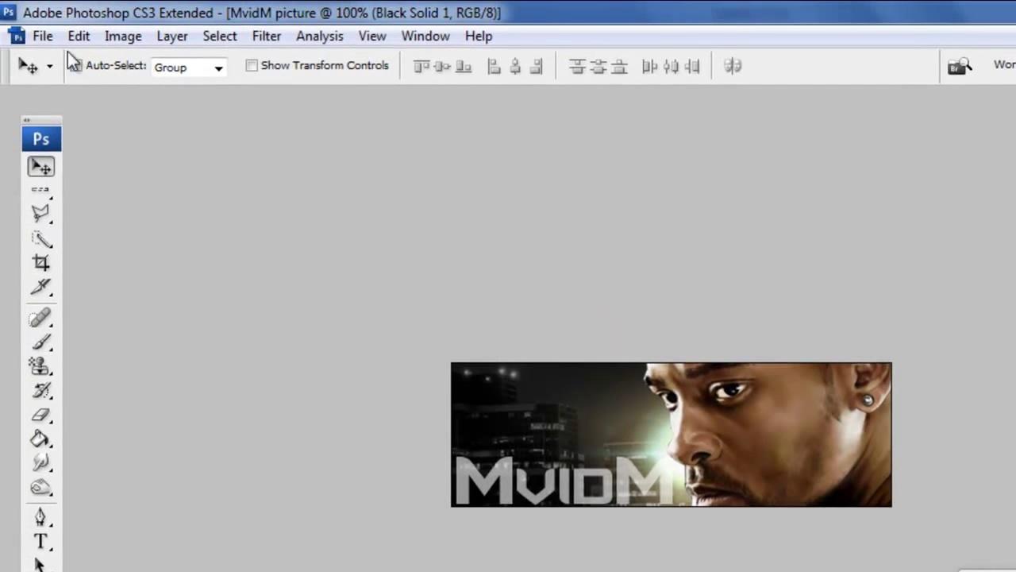
Open the Flare10 image as a floating window.
click(42, 36)
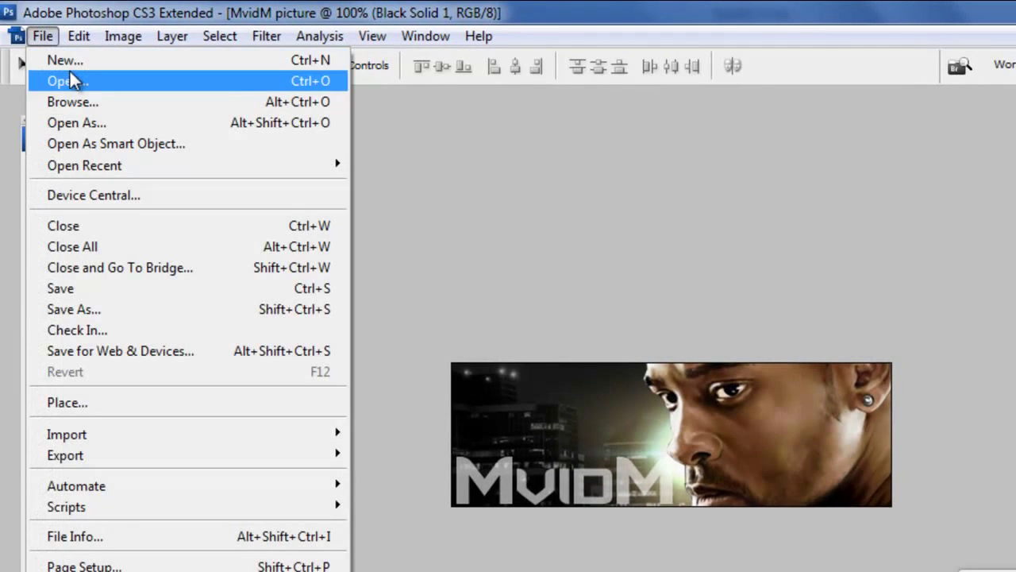
click(72, 81)
click(508, 150)
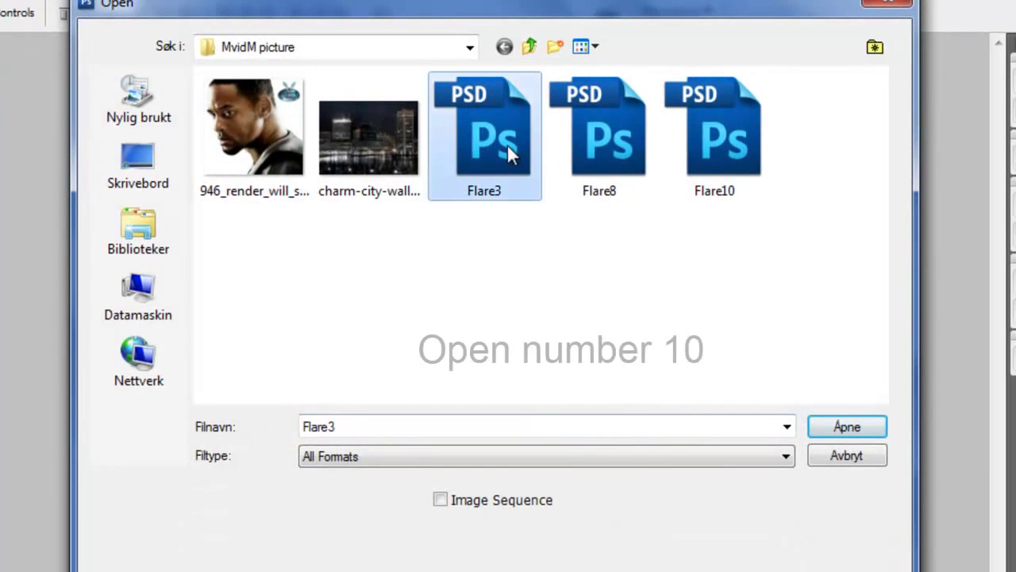
click(597, 154)
click(759, 190)
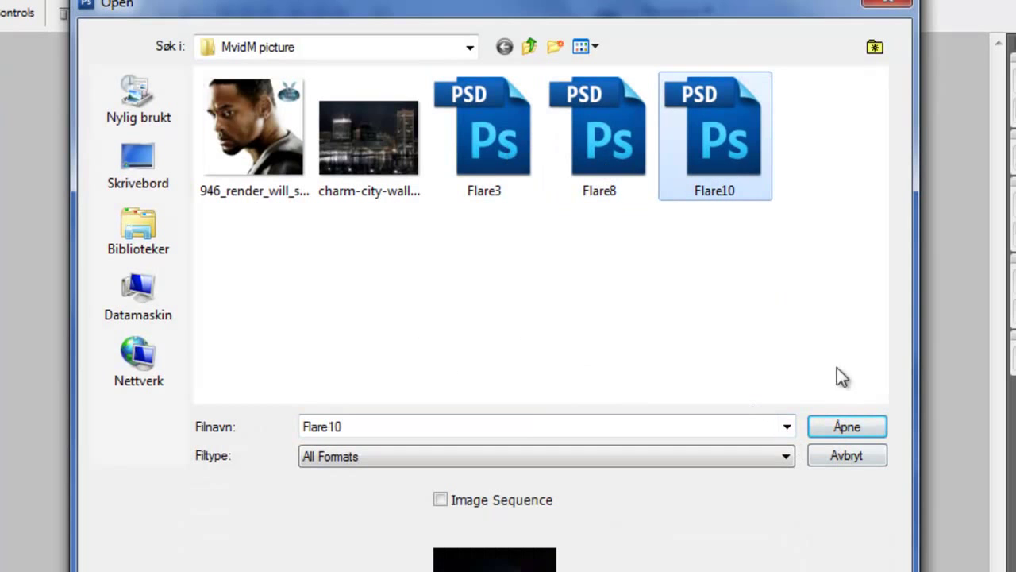
click(857, 421)
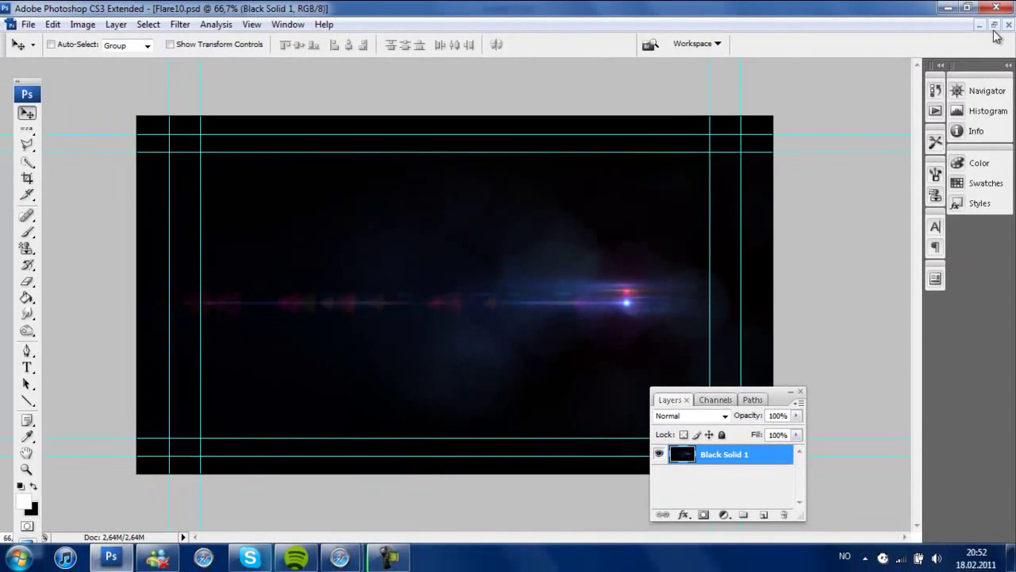
click(996, 25)
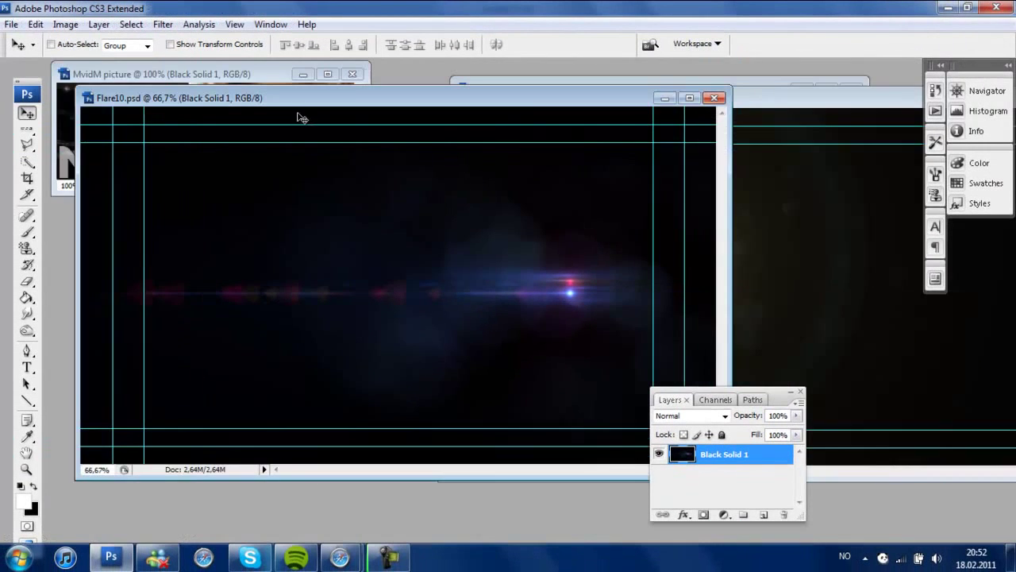
drag(275, 99, 216, 225)
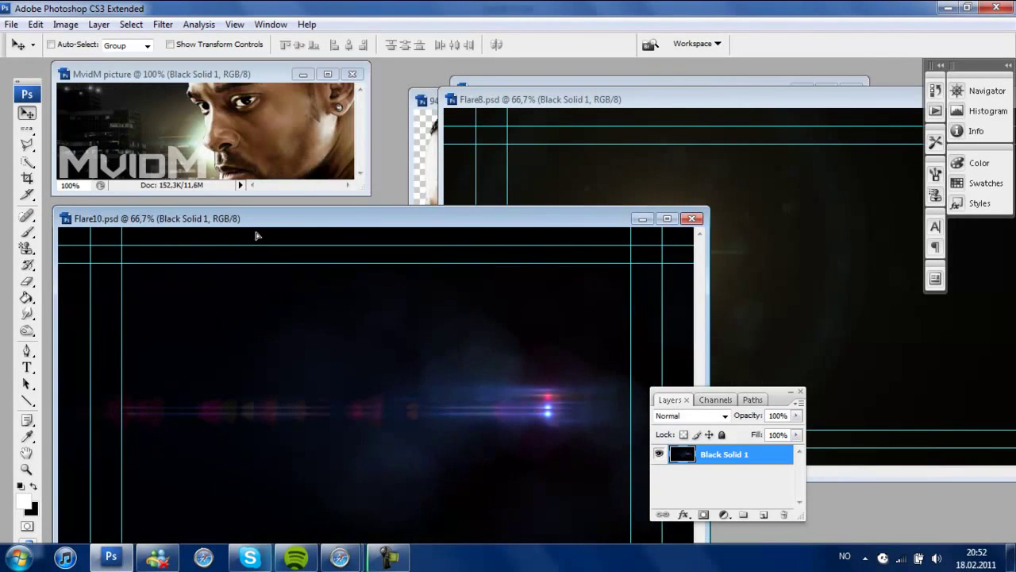
Place the Flare10 Black Solid 1 layer above Layer 3 in the banner in Screen mode.
click(269, 74)
click(327, 74)
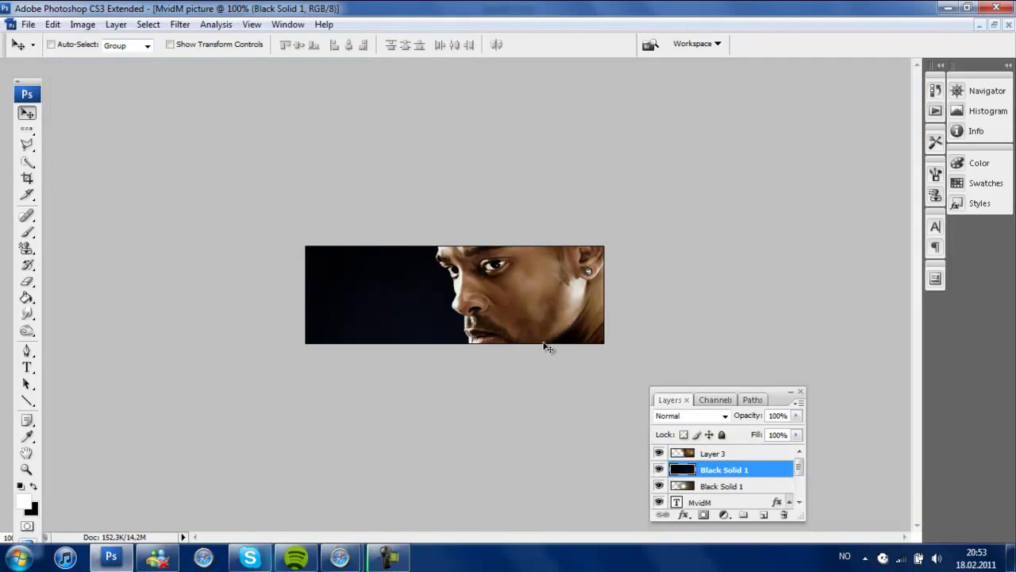
drag(685, 470, 683, 449)
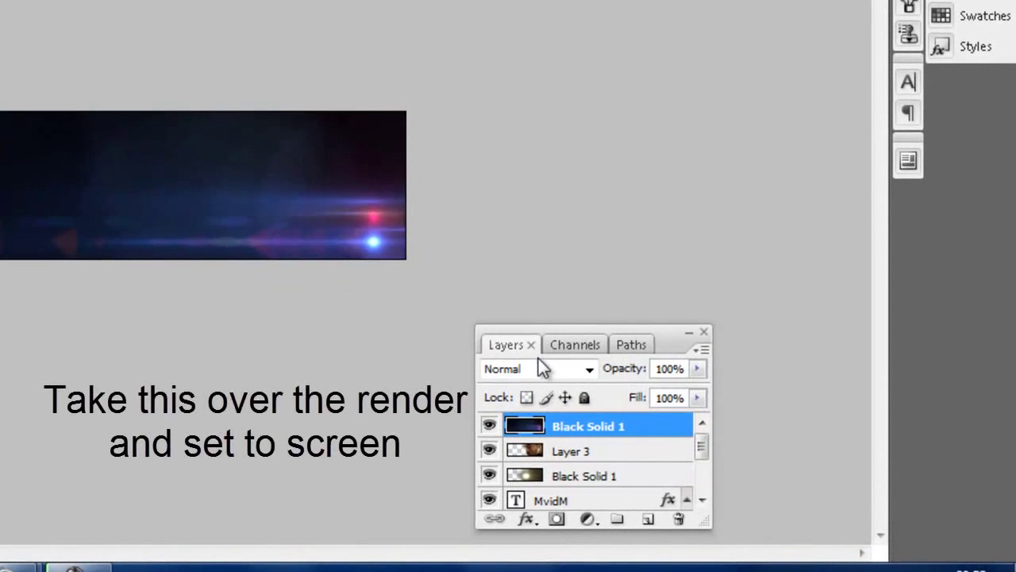
click(540, 368)
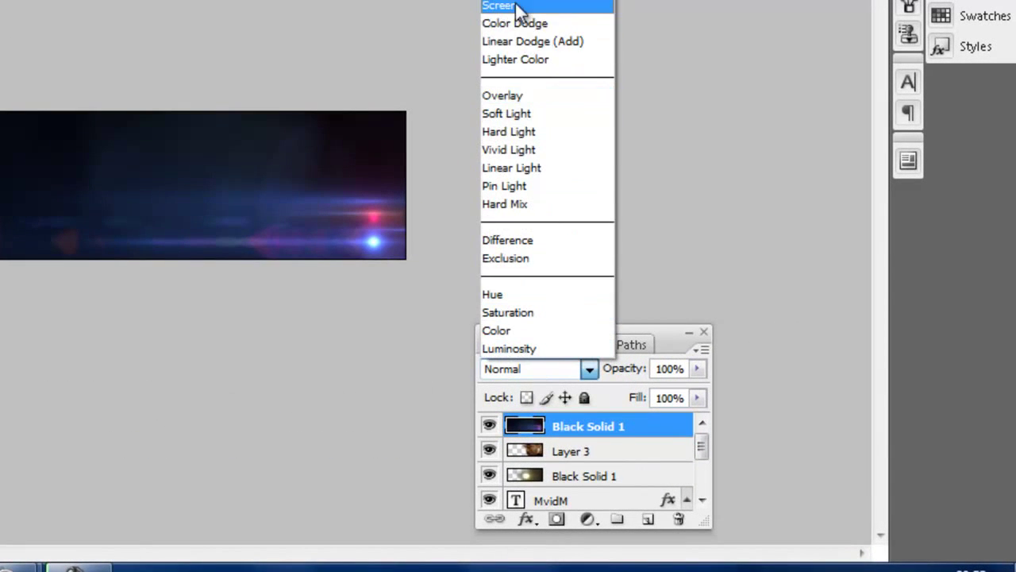
click(509, 6)
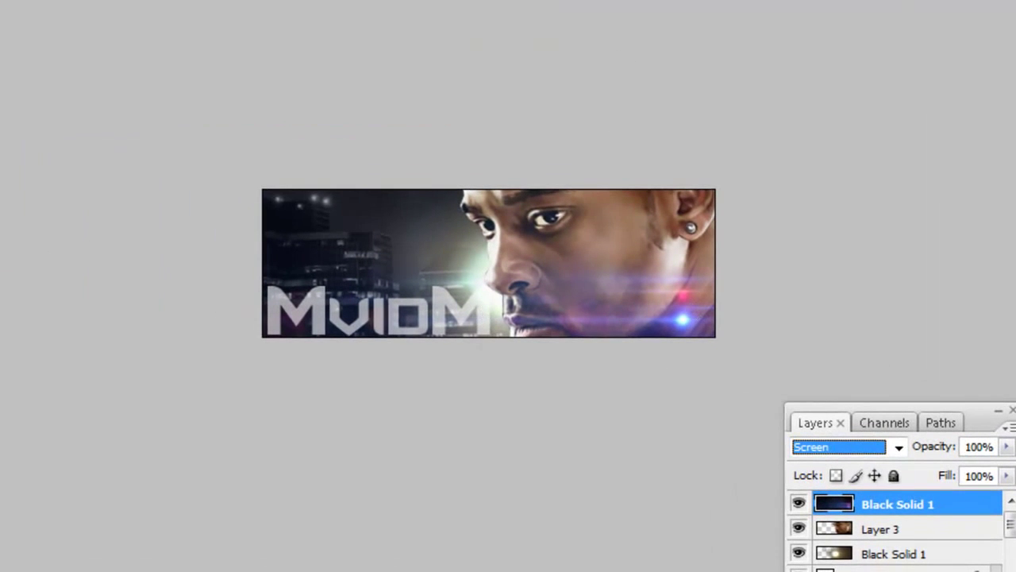
click(691, 147)
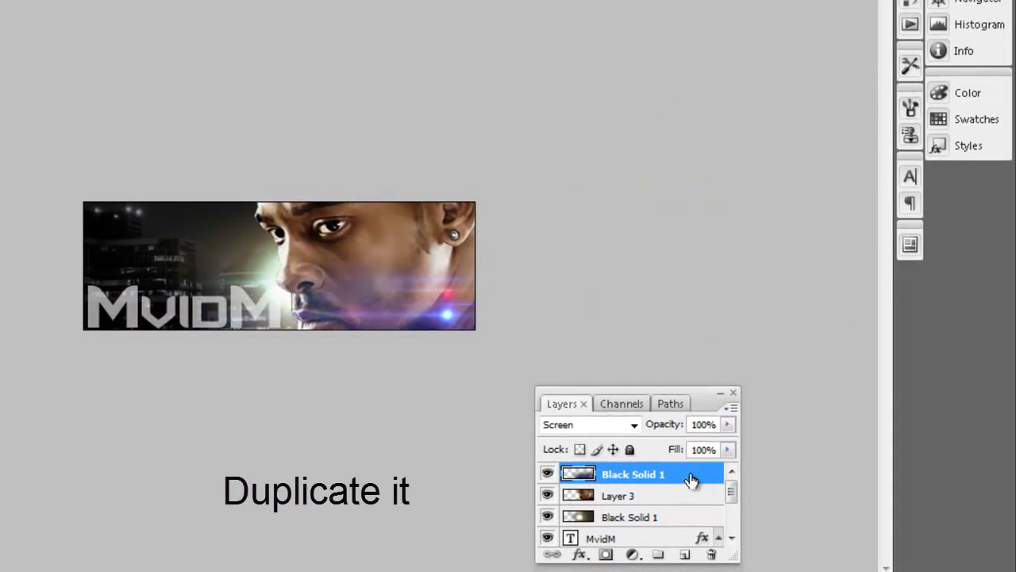
Duplicate the Flare10 layer twice and move the top copy higher on the face.
right_click(695, 473)
click(810, 80)
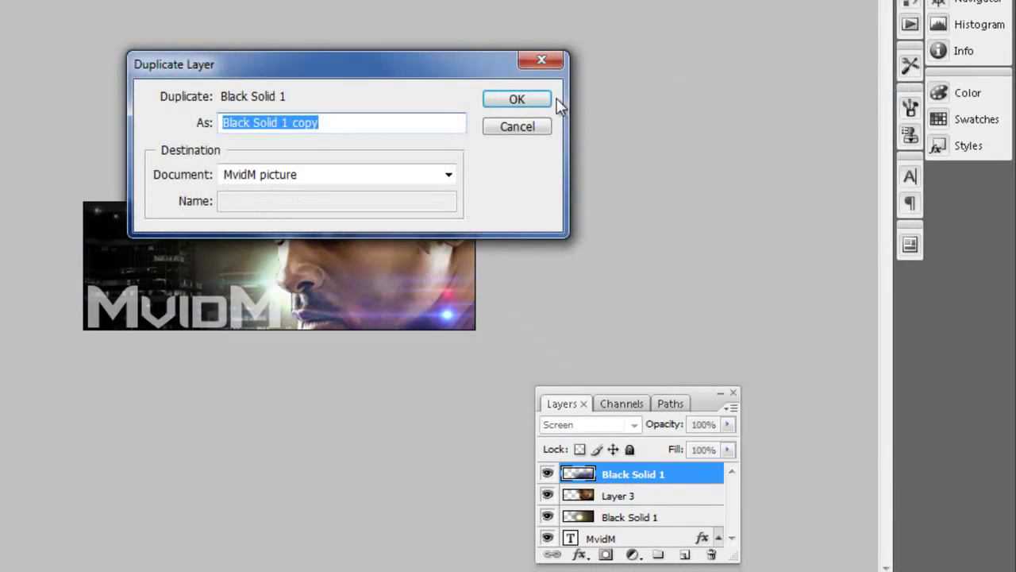
click(556, 103)
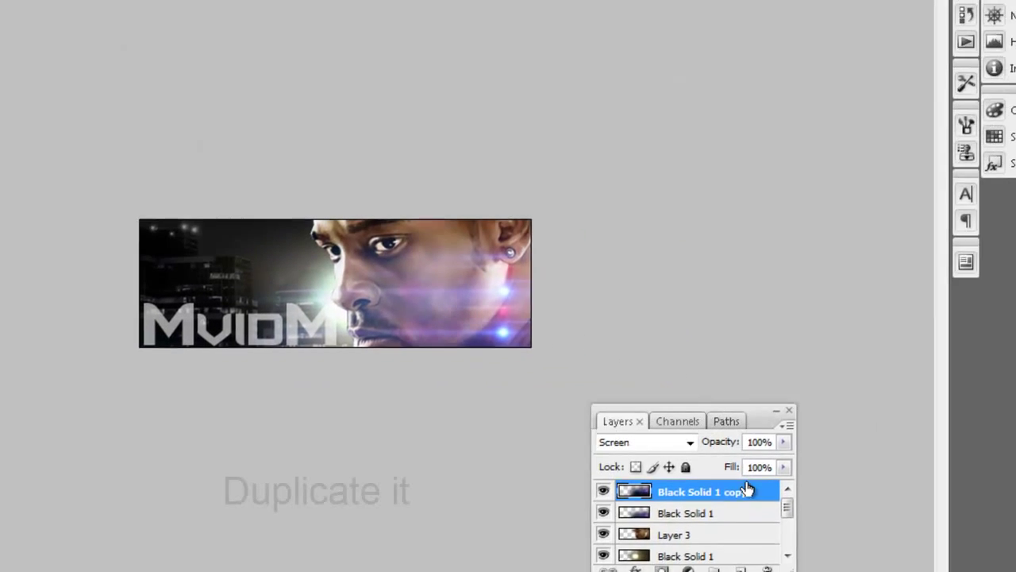
right_click(742, 491)
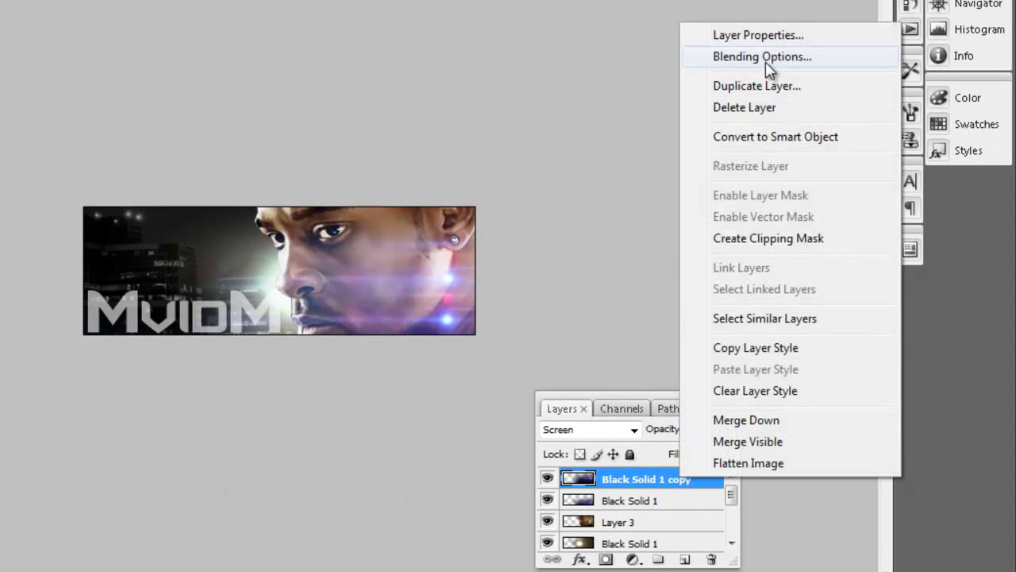
click(766, 61)
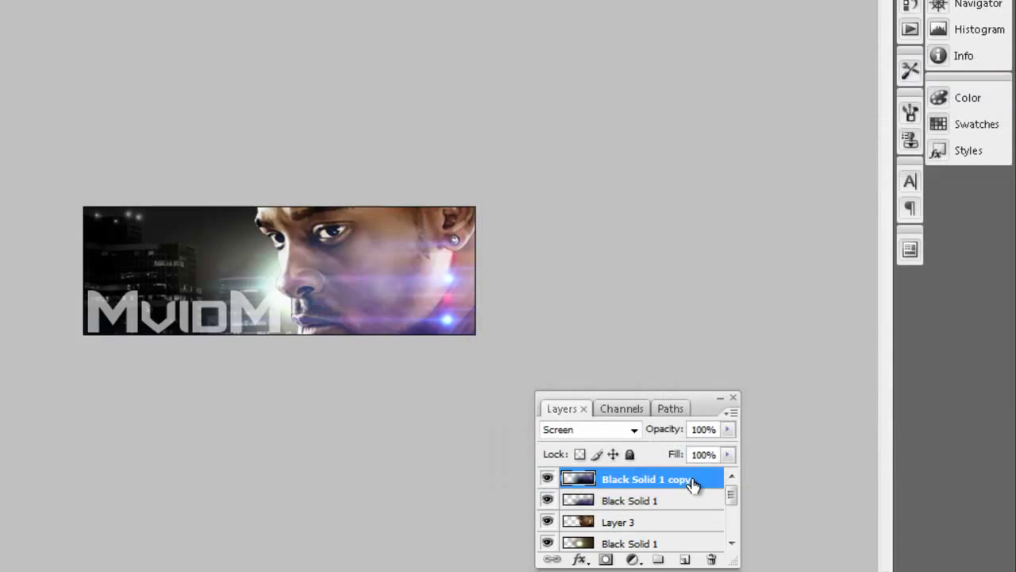
right_click(693, 480)
click(821, 87)
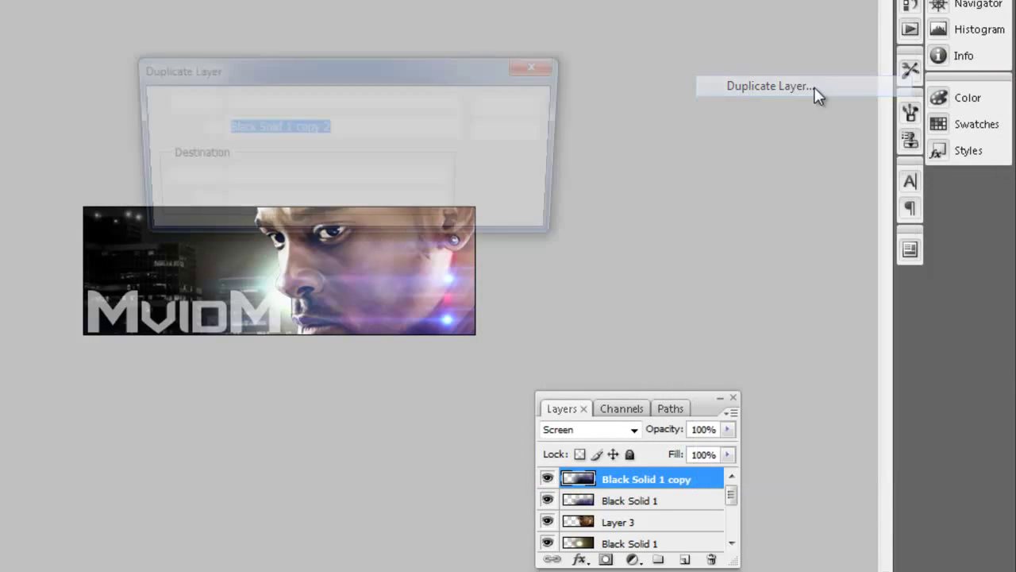
click(527, 104)
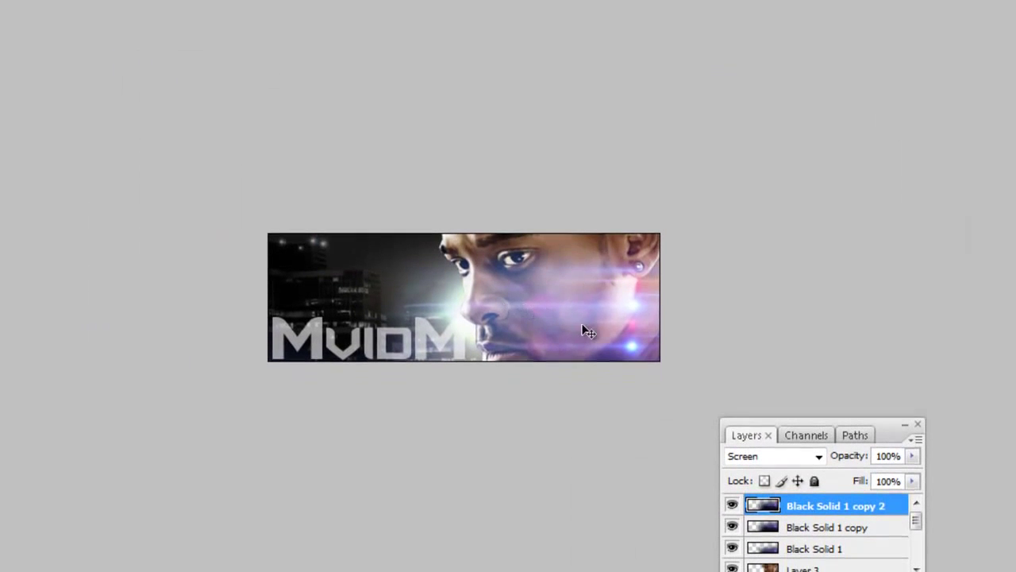
drag(585, 332, 600, 269)
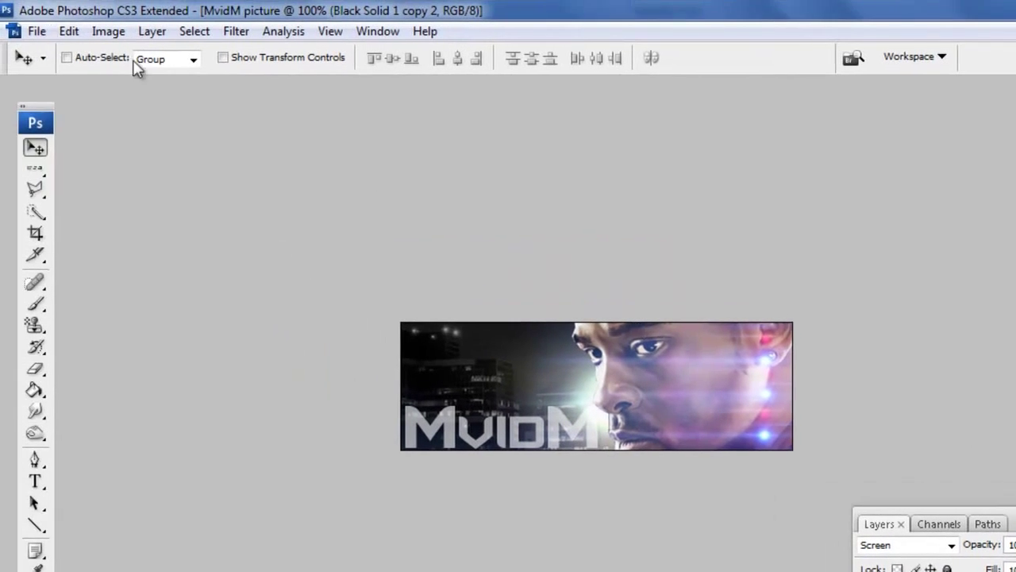
Open the Flare3 lens-flare image.
click(37, 31)
click(64, 72)
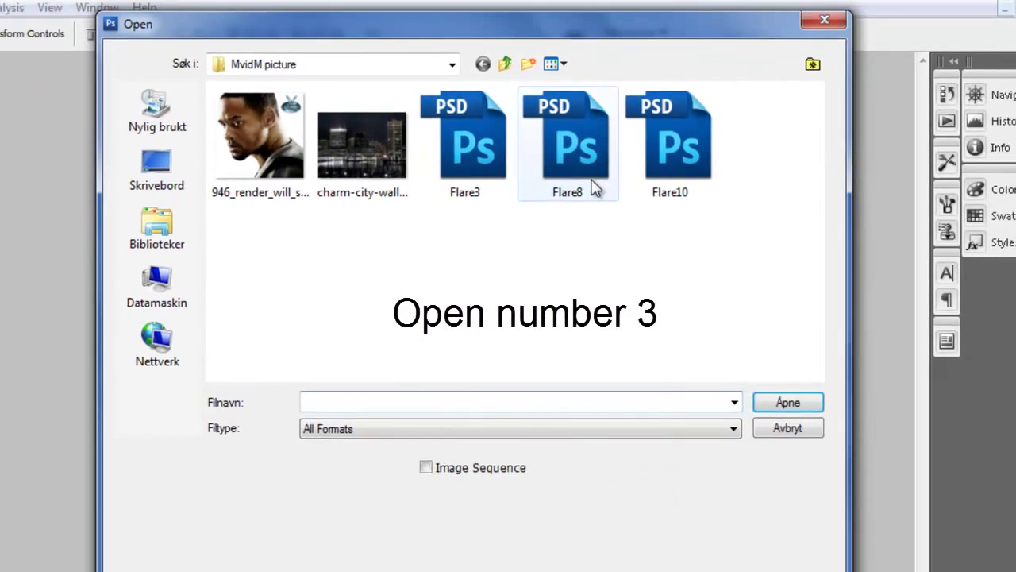
click(569, 152)
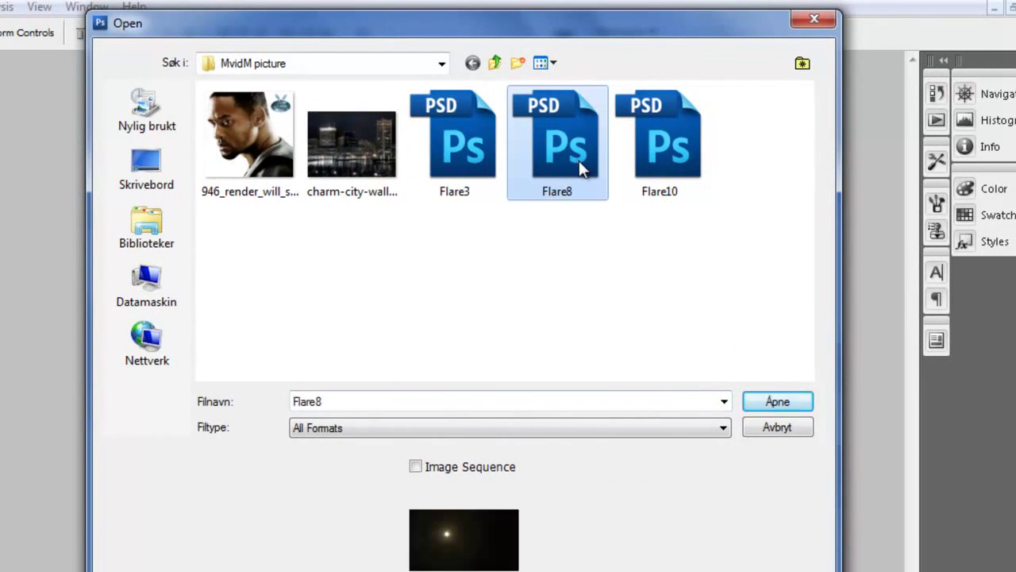
click(496, 146)
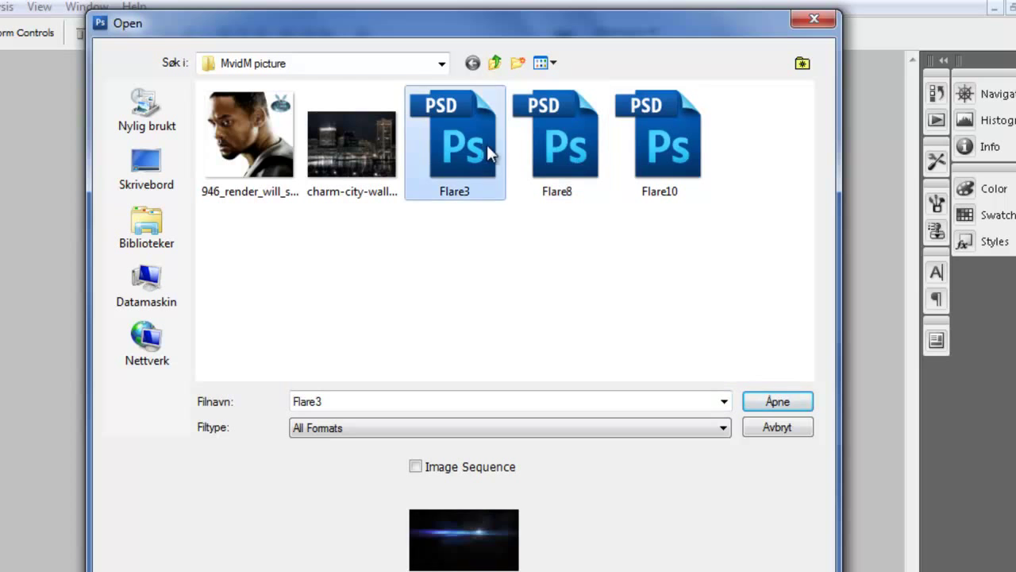
click(780, 402)
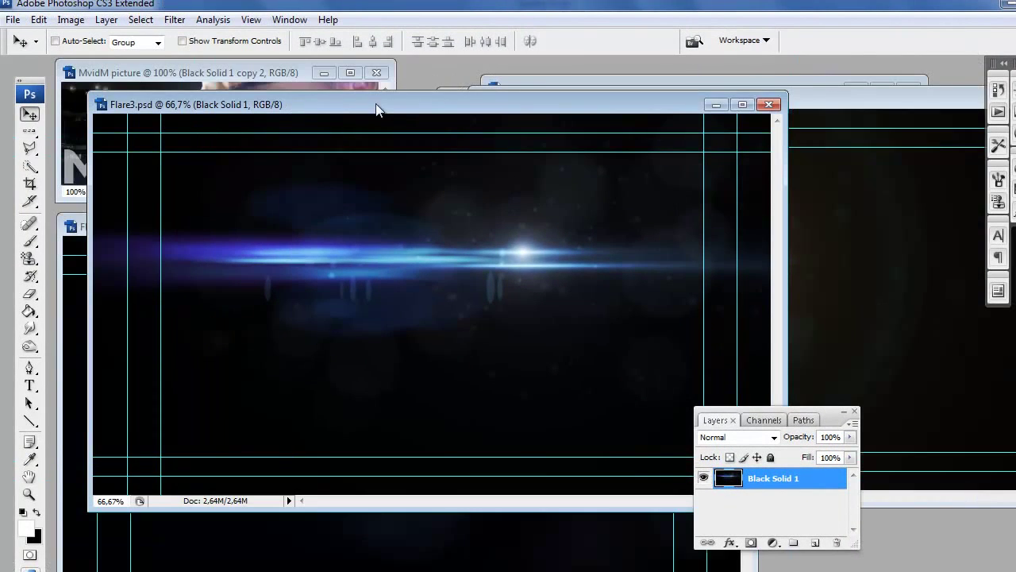
Drag the Flare3 layer into the MvidM banner and position it.
drag(376, 107, 543, 215)
drag(229, 146, 229, 147)
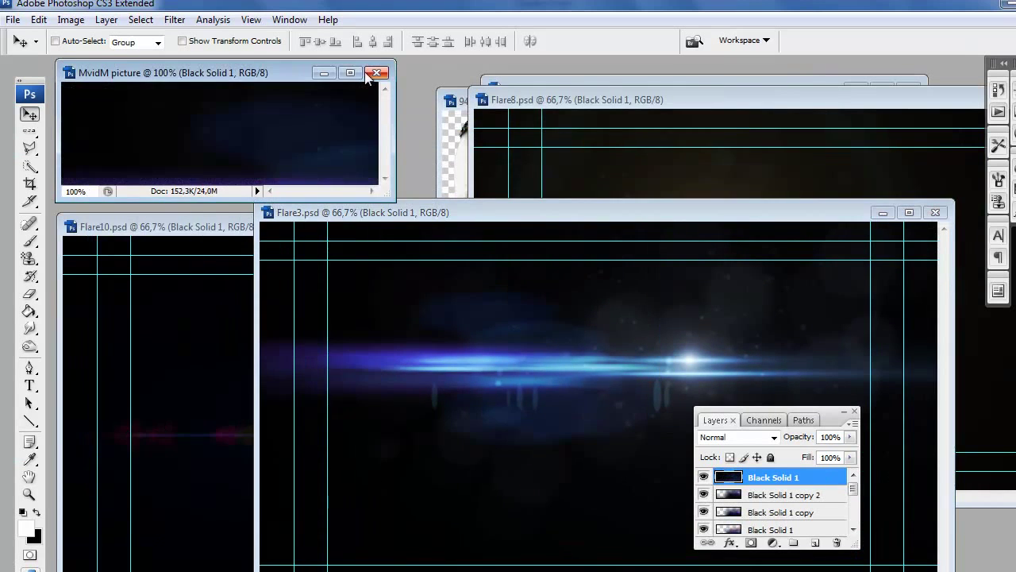
click(350, 72)
drag(535, 329, 481, 278)
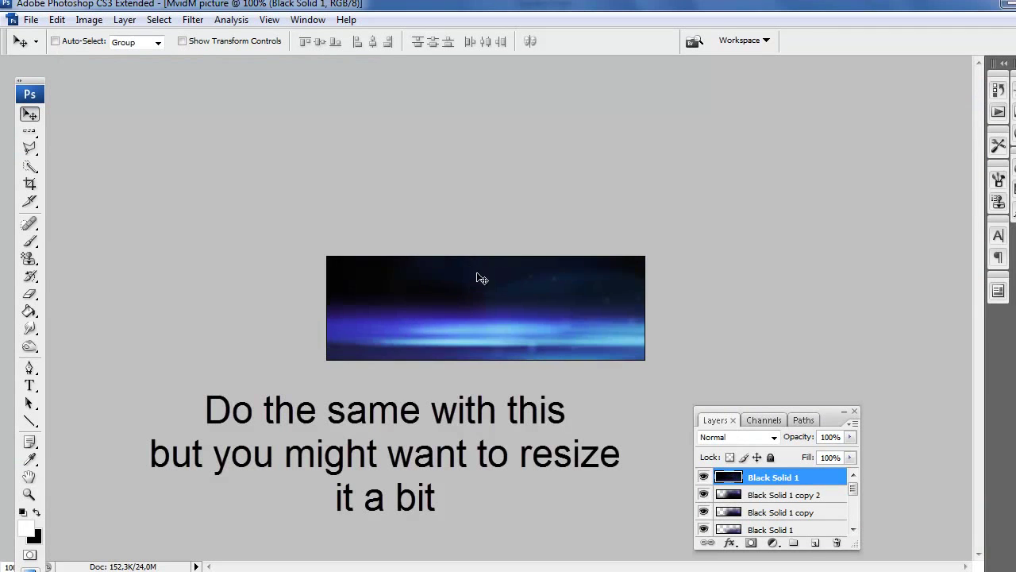
drag(710, 183, 500, 277)
Shrink the flare, place its streak along the banner's lower part, and blend in Screen mode.
key(ctrl+t)
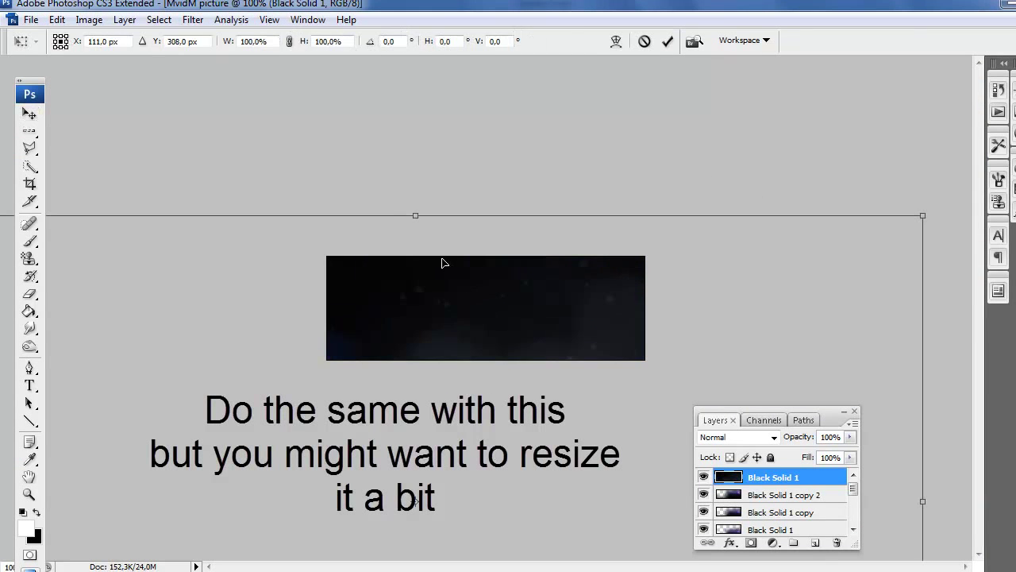
drag(923, 215, 397, 354)
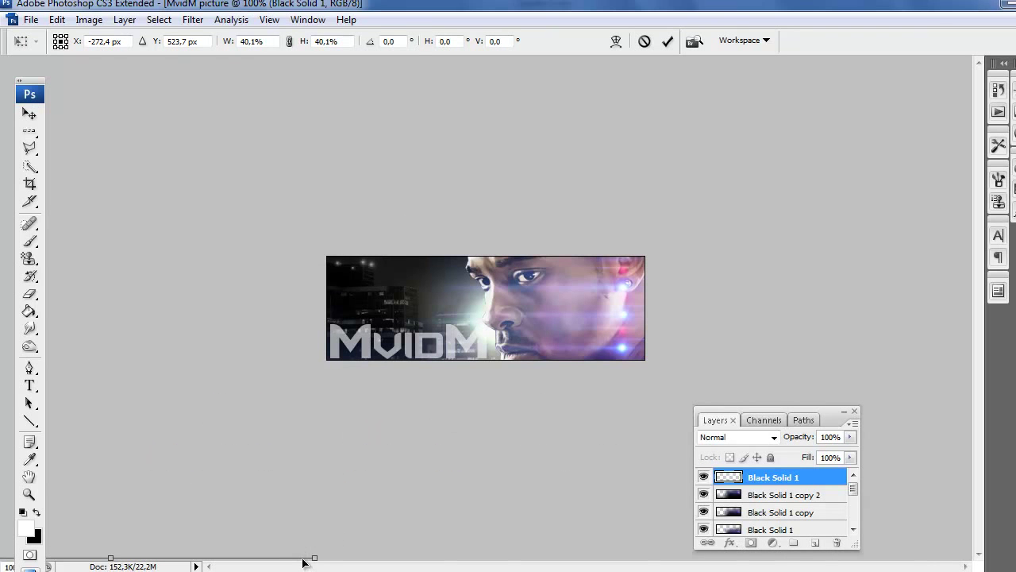
drag(490, 353, 681, 268)
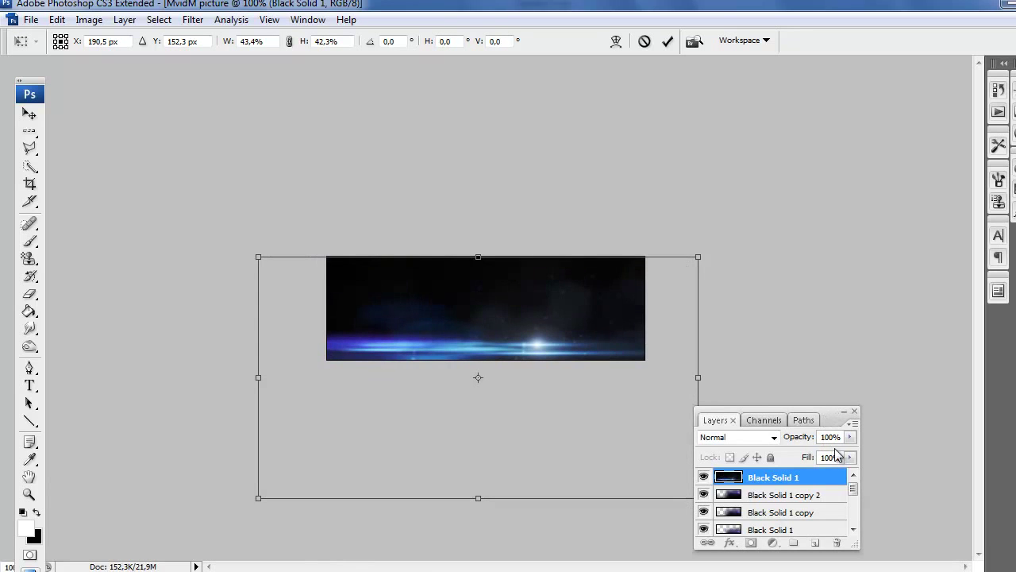
click(607, 425)
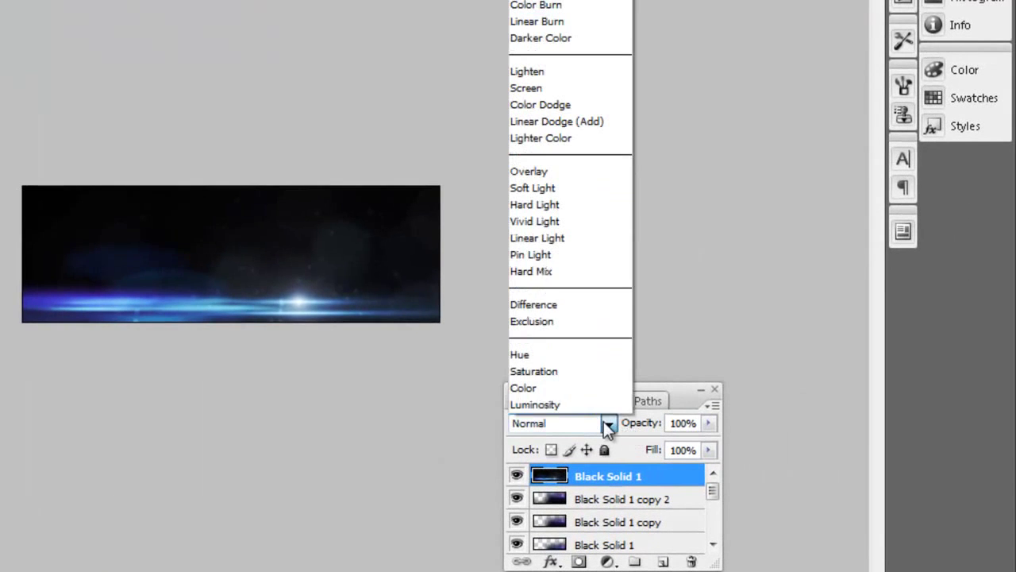
click(567, 88)
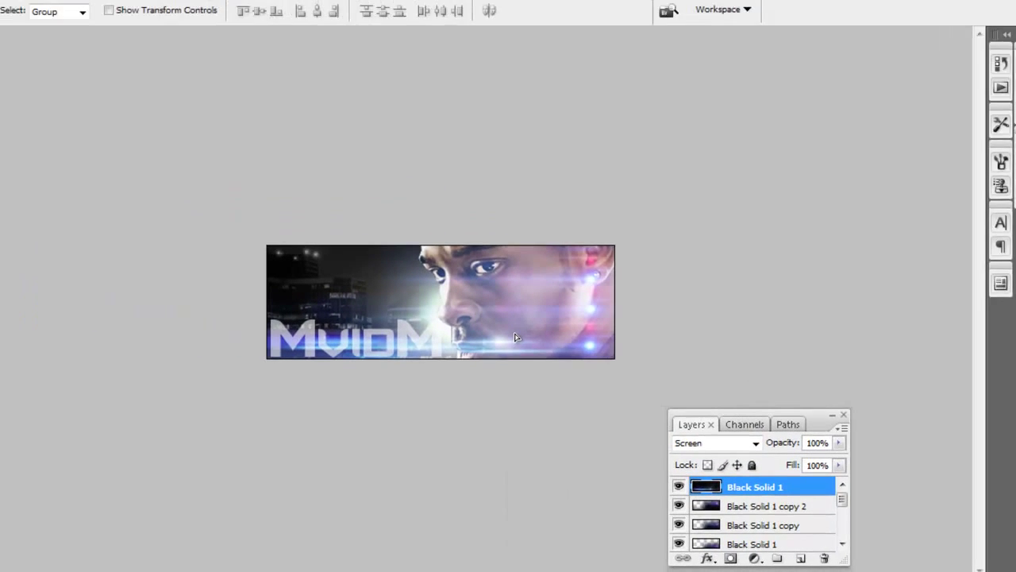
click(32, 300)
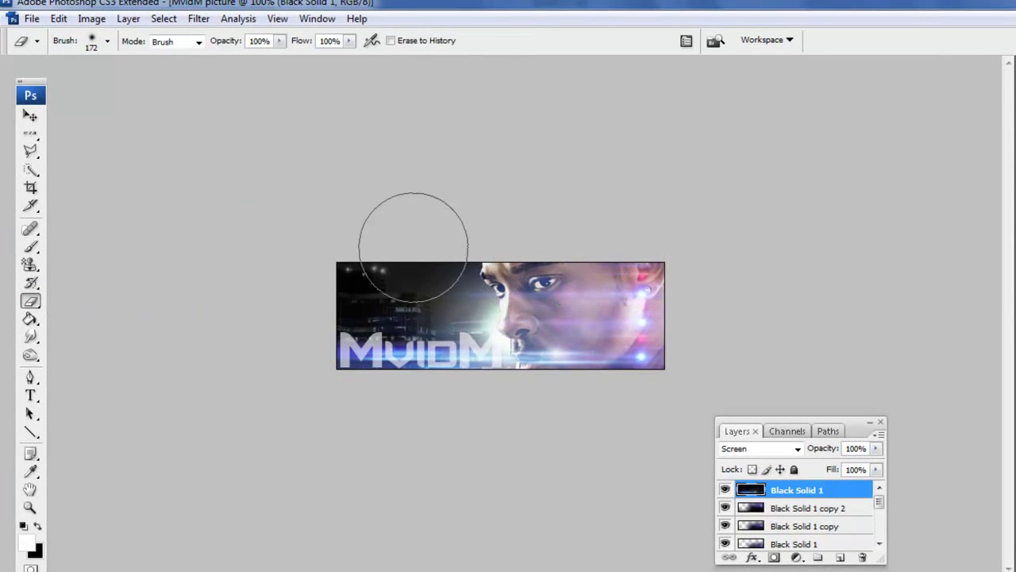
Duplicate the streak layer as Black Solid 1 copy 3 and move it upward.
right_click(872, 489)
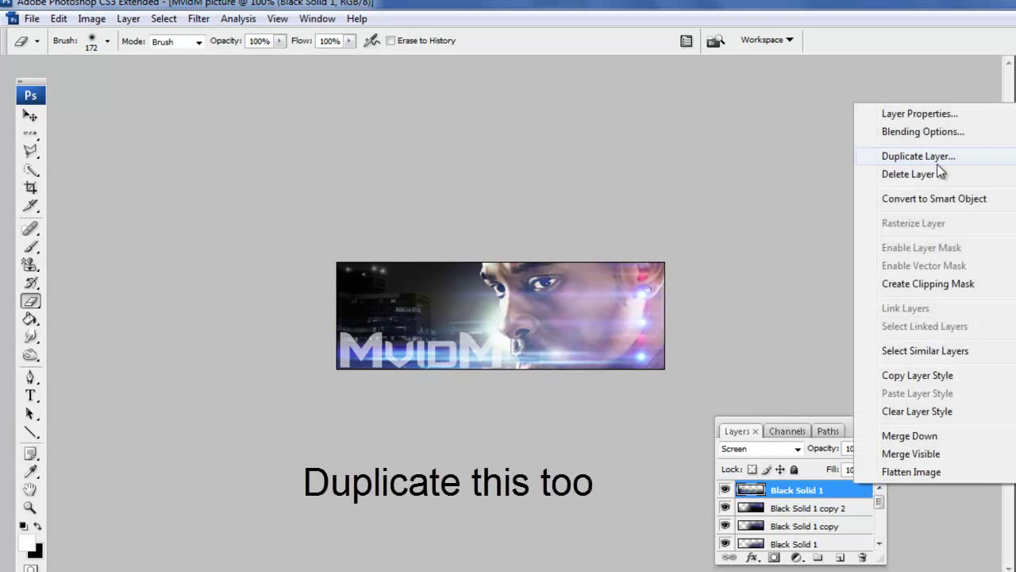
click(918, 156)
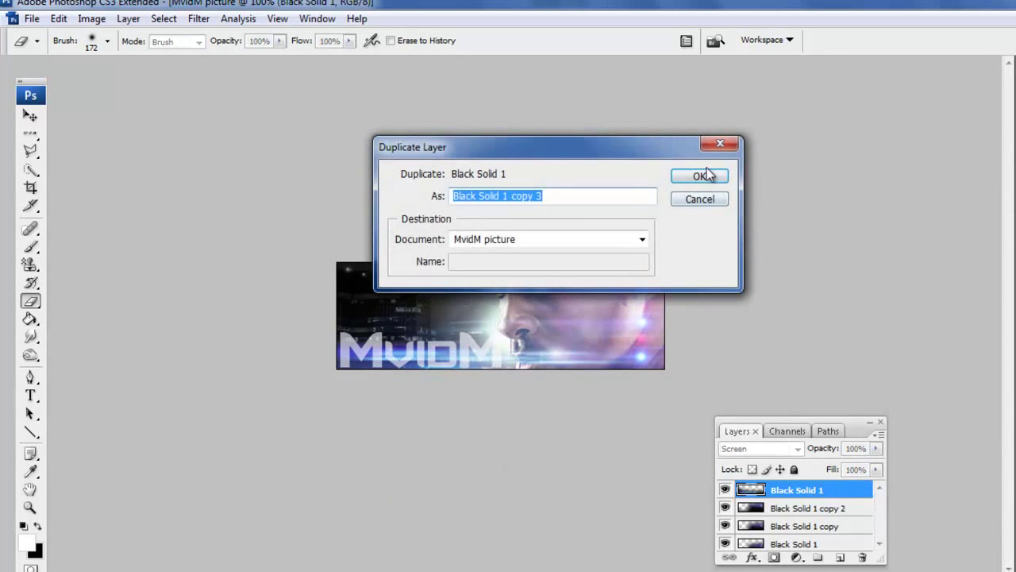
click(709, 170)
click(24, 121)
drag(416, 305, 457, 223)
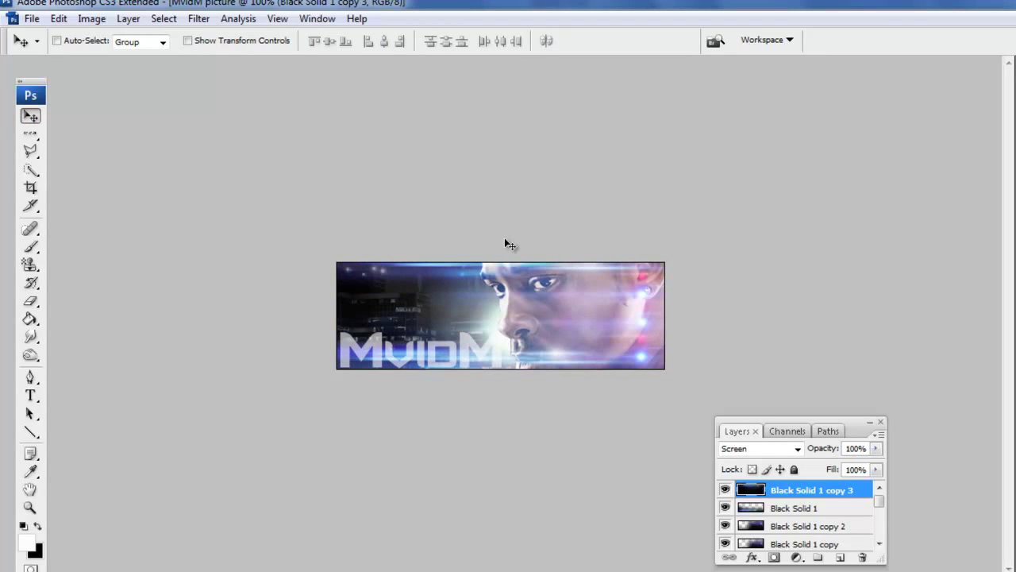
Duplicate the top streak layer as Black Solid 1 copy 4.
right_click(846, 491)
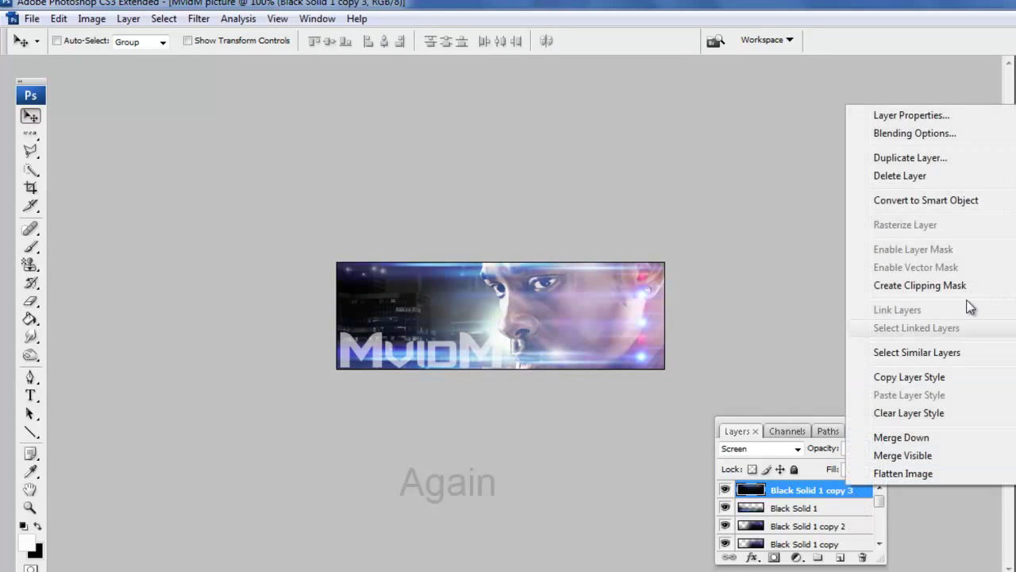
click(908, 159)
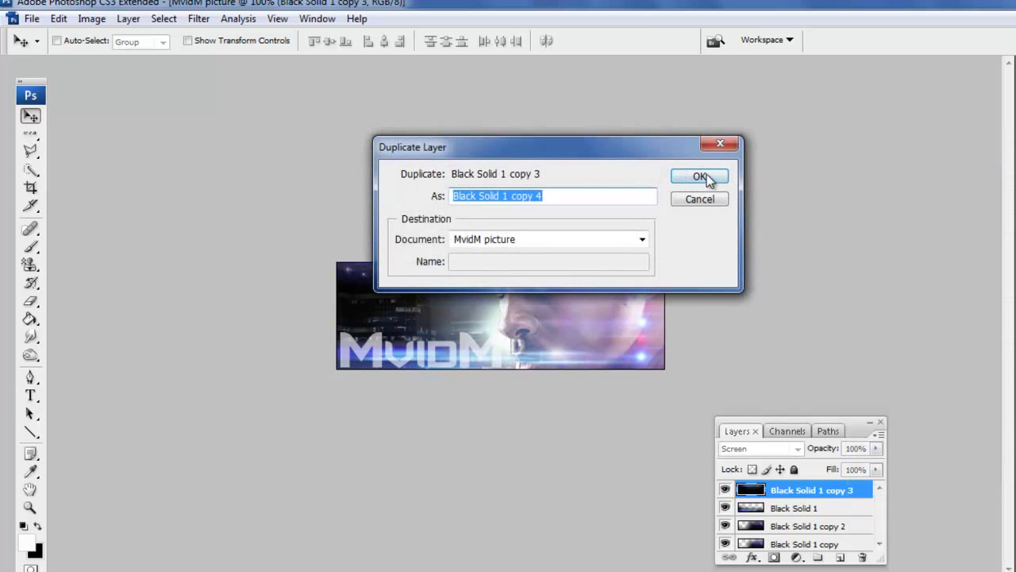
click(704, 175)
Rotate the copy about 90° into a vertical streak near the banner's left side.
key(ctrl+t)
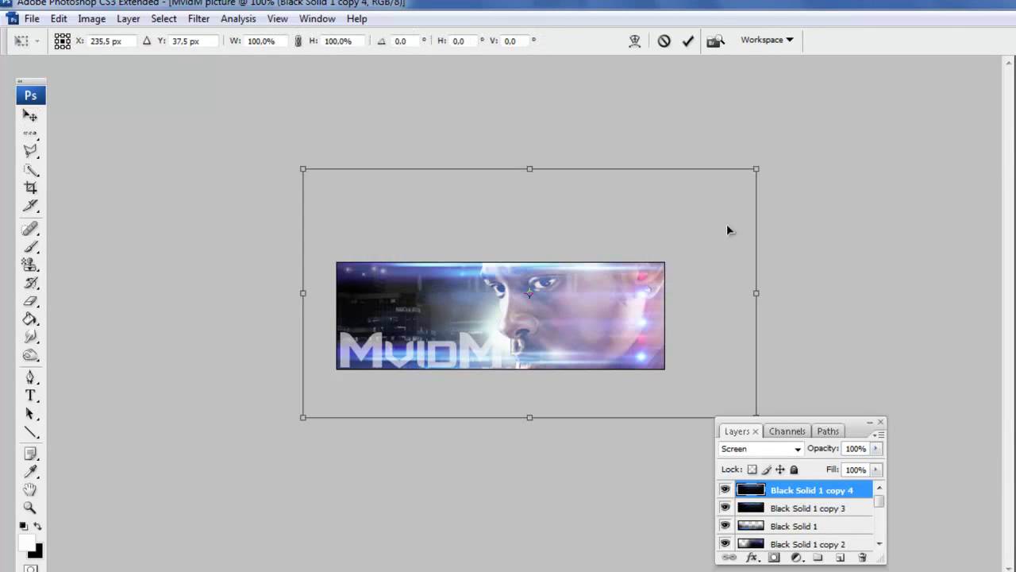
mouse_move(659, 96)
mouse_down()
mouse_move(790, 279)
mouse_move(742, 439)
mouse_up()
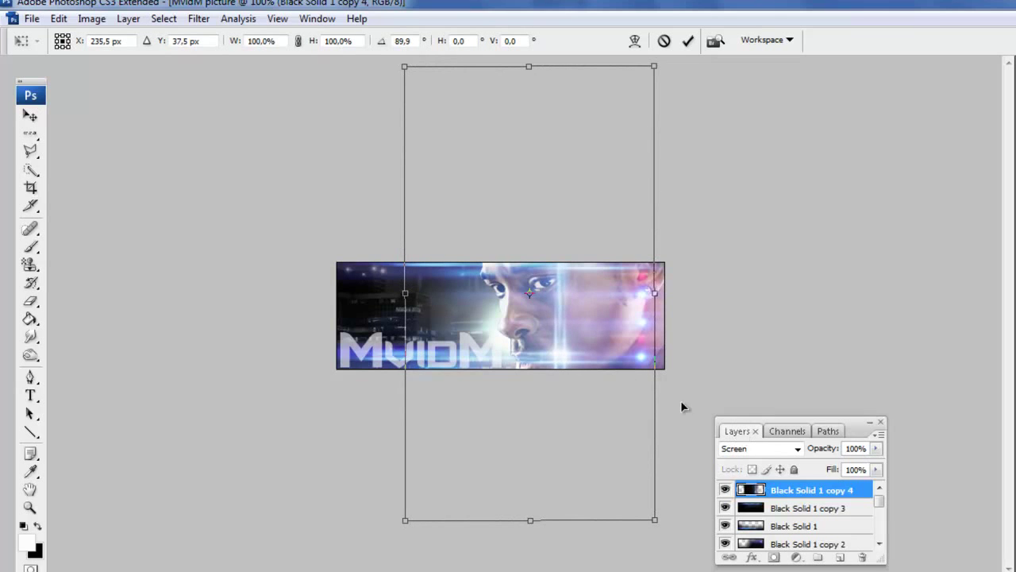
drag(538, 209, 322, 285)
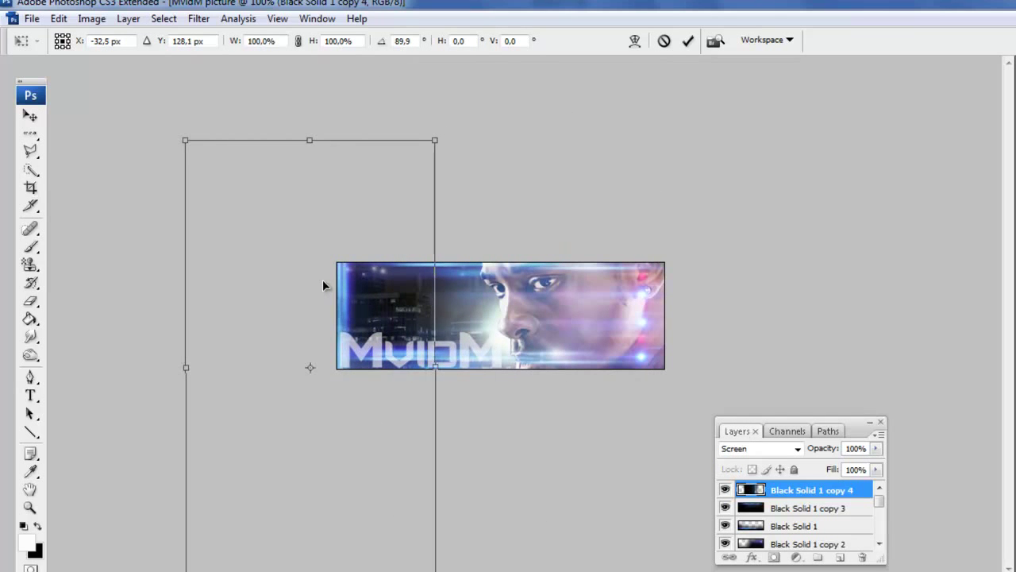
key(shift+Left)
key(shift+Right)
key(Return)
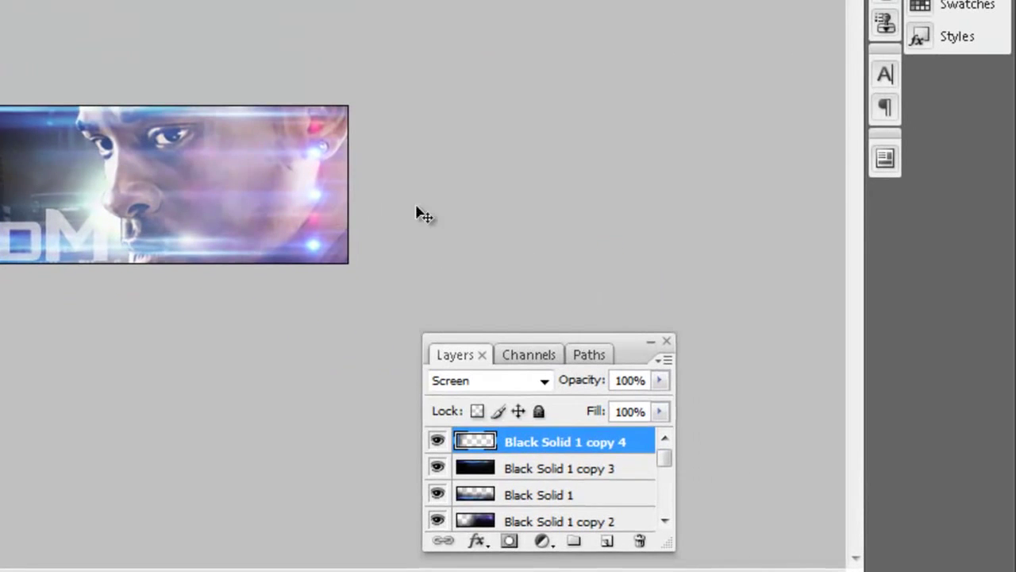
scroll(585, 461, down, 1)
scroll(579, 465, down, 2)
Define a new brush preset from Layer 3 and Layer 2 together.
scroll(571, 469, down, 2)
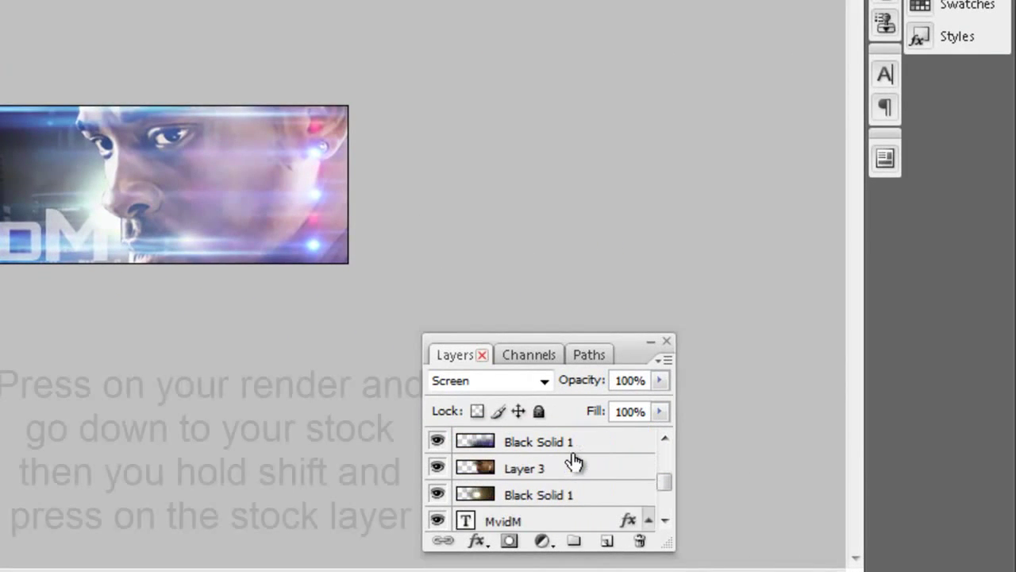
click(563, 472)
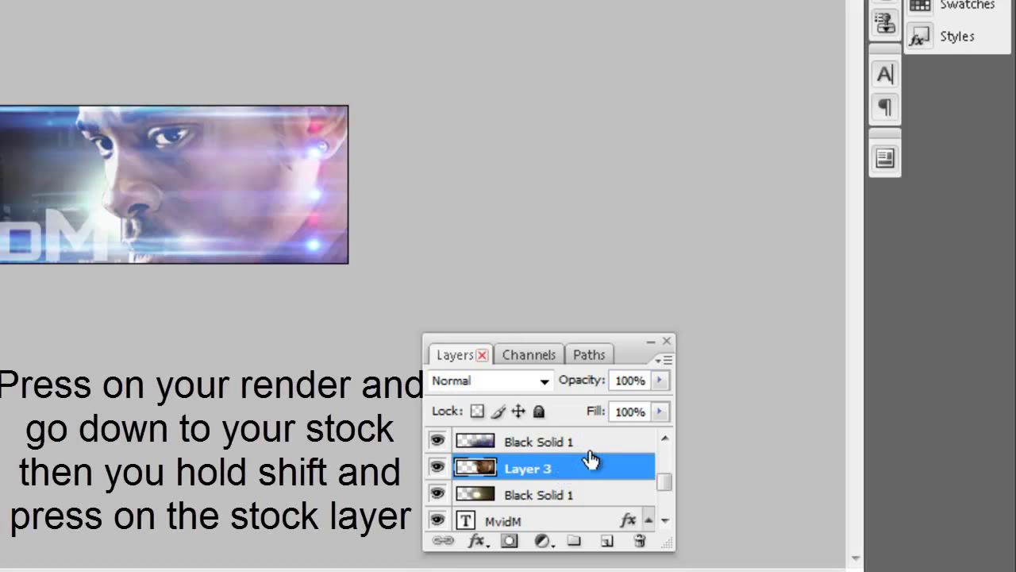
scroll(574, 463, down, 1)
scroll(591, 469, down, 3)
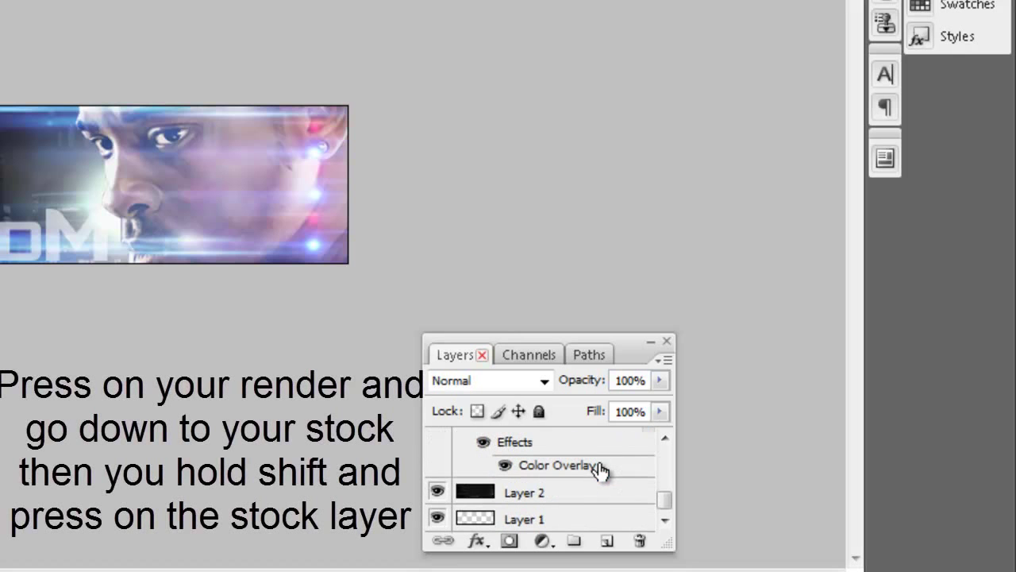
shift+click(563, 500)
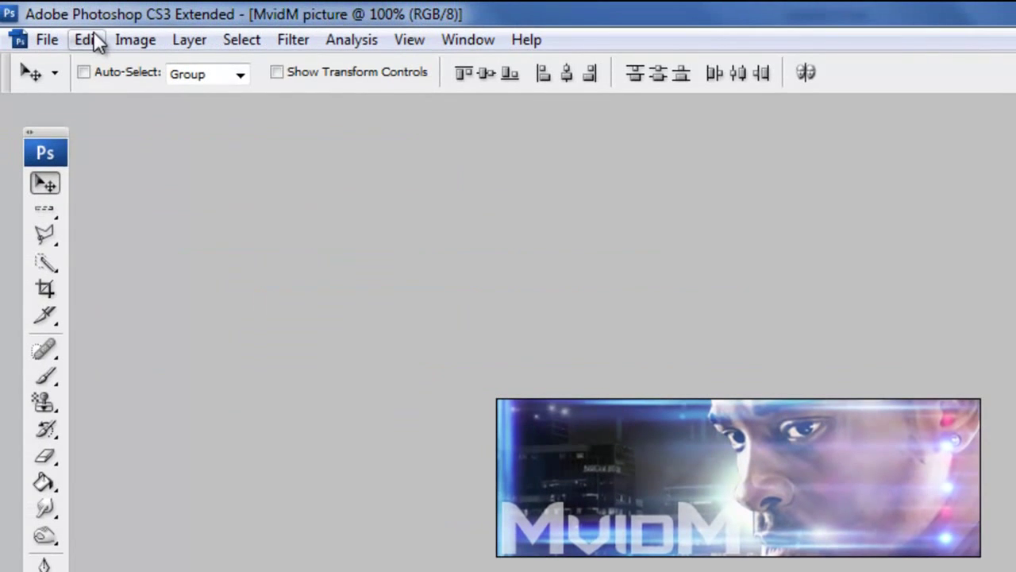
click(93, 35)
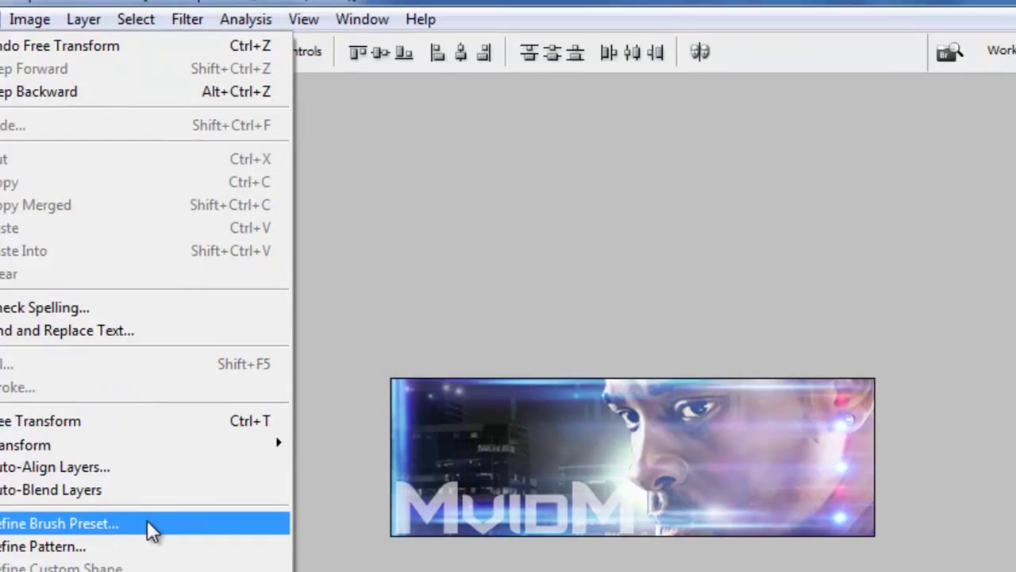
click(223, 544)
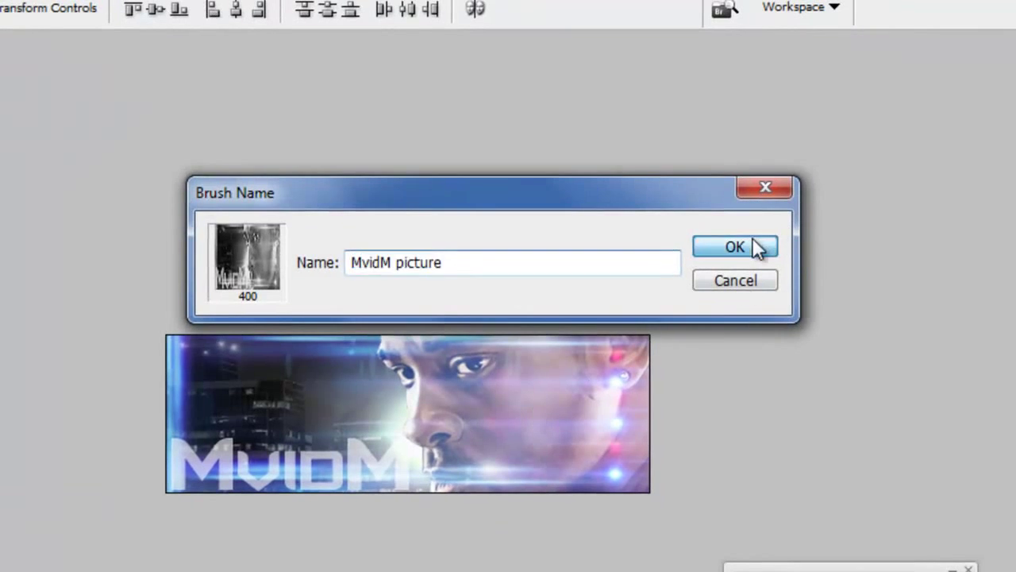
click(754, 238)
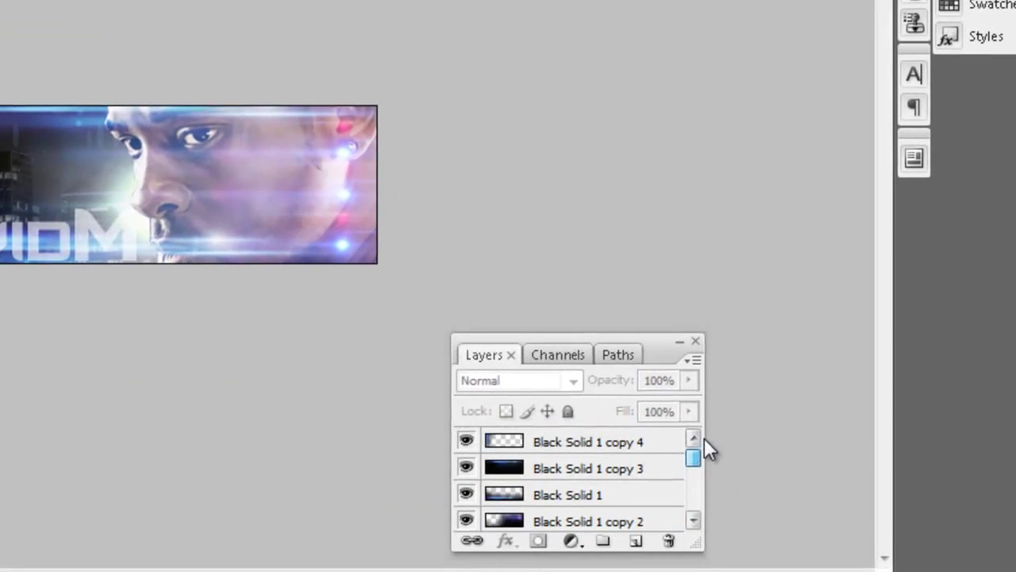
Add an empty Layer 4 above Layer 3.
scroll(610, 466, down, 2)
scroll(615, 474, down, 2)
click(589, 499)
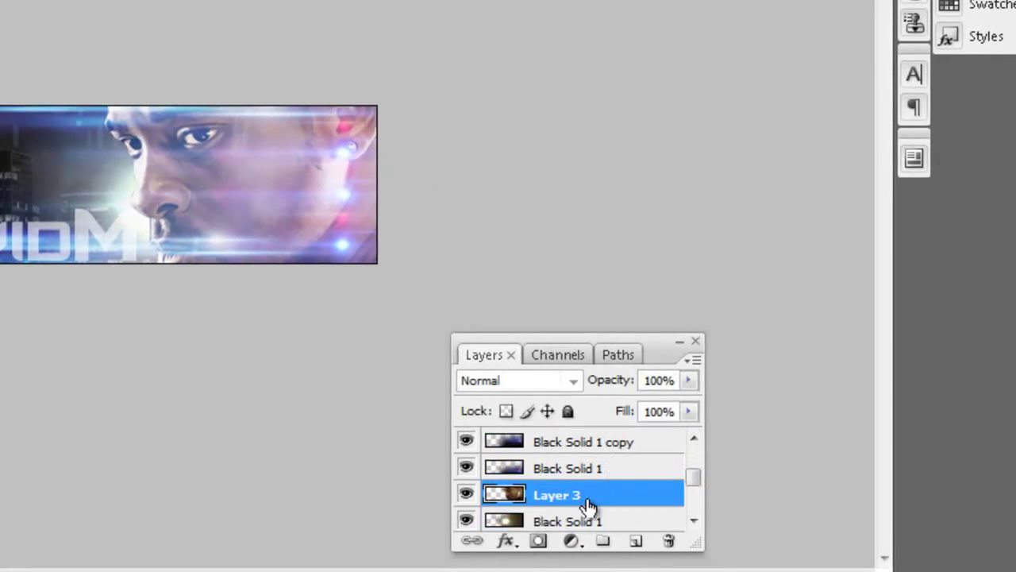
click(634, 541)
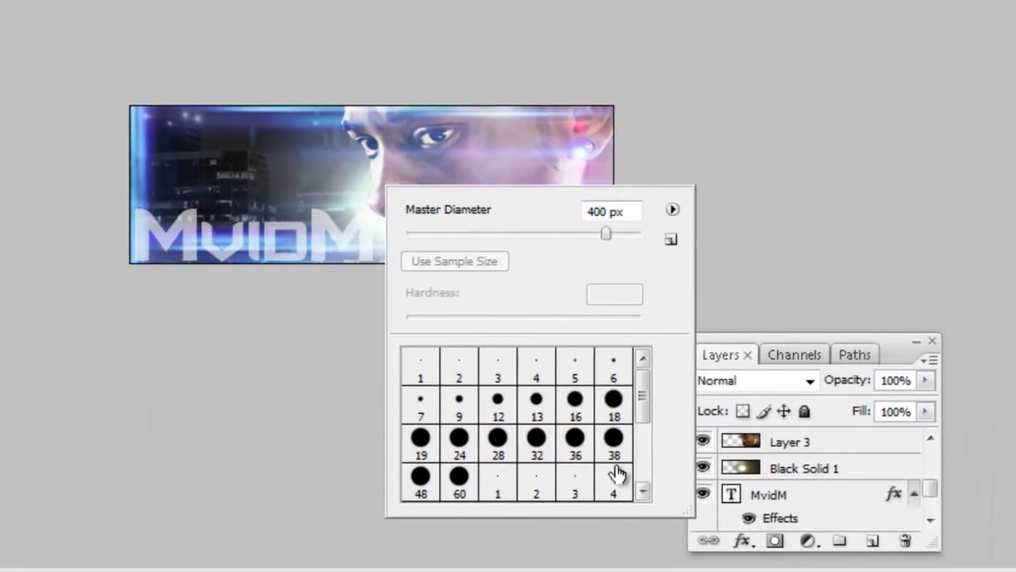
Pick the new 400 px image brush and stamp it on Layer 4.
drag(641, 401, 639, 451)
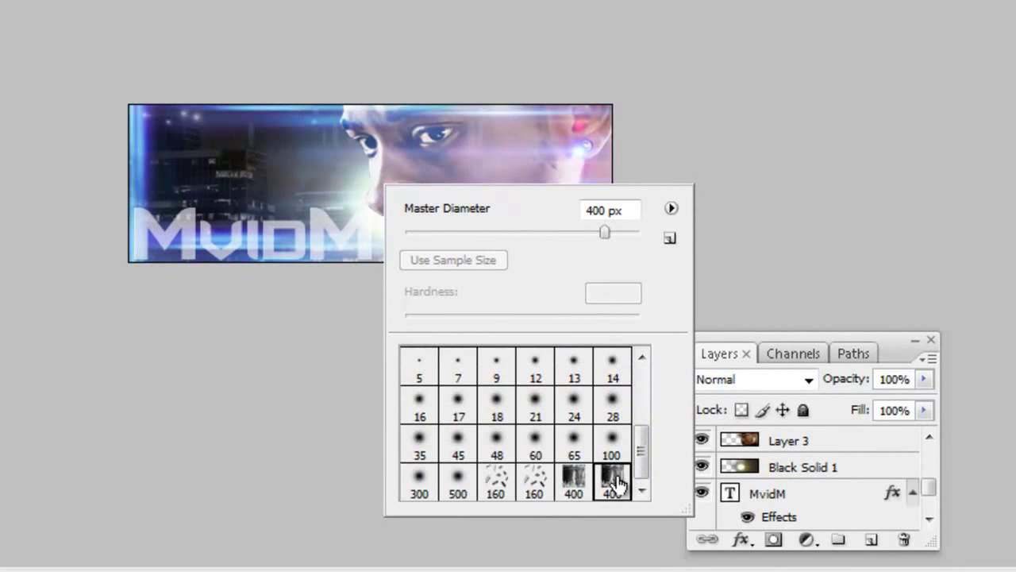
double_click(612, 481)
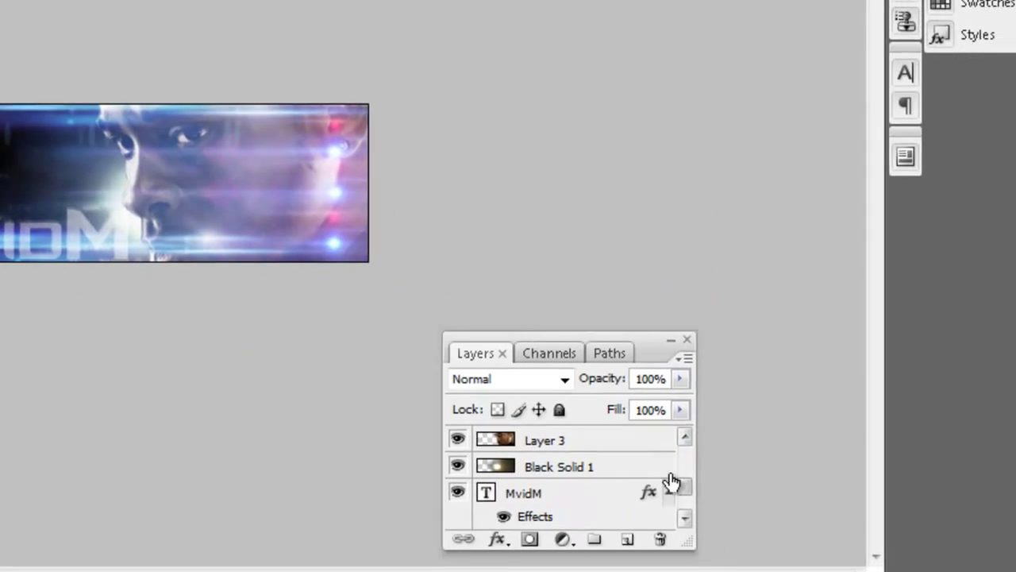
scroll(559, 487, down, 2)
scroll(561, 487, down, 1)
scroll(562, 486, up, 3)
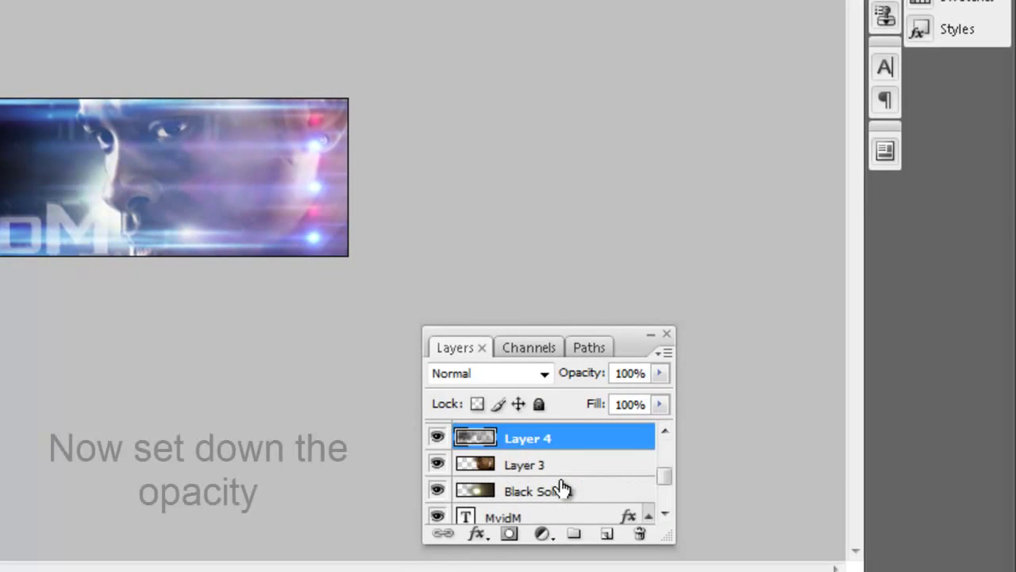
scroll(555, 481, up, 1)
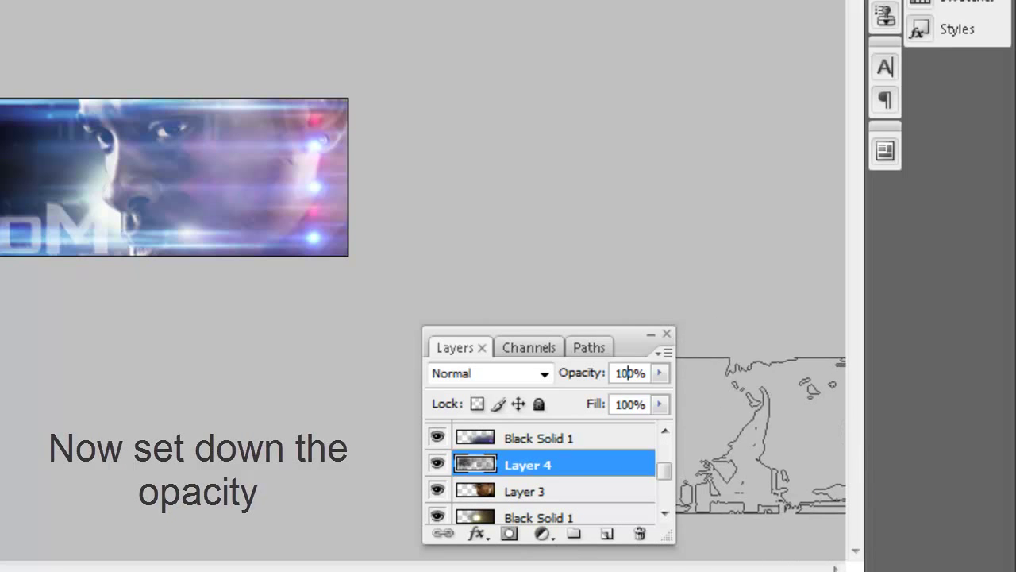
Lower Layer 4's opacity to 50%.
key(BackSpace)
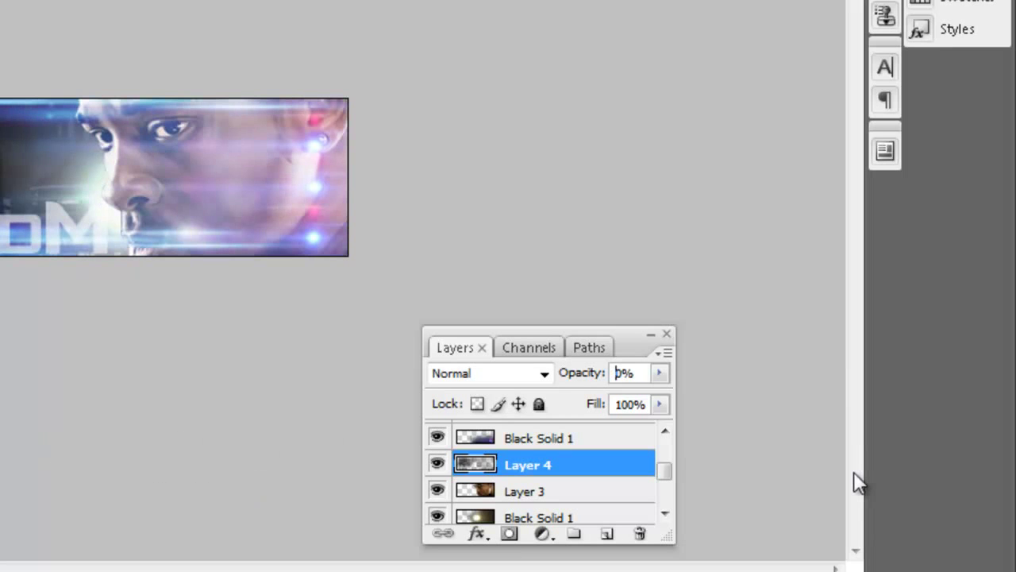
text(60)
key(BackSpace)
key(BackSpace)
text(50)
drag(858, 483, 516, 555)
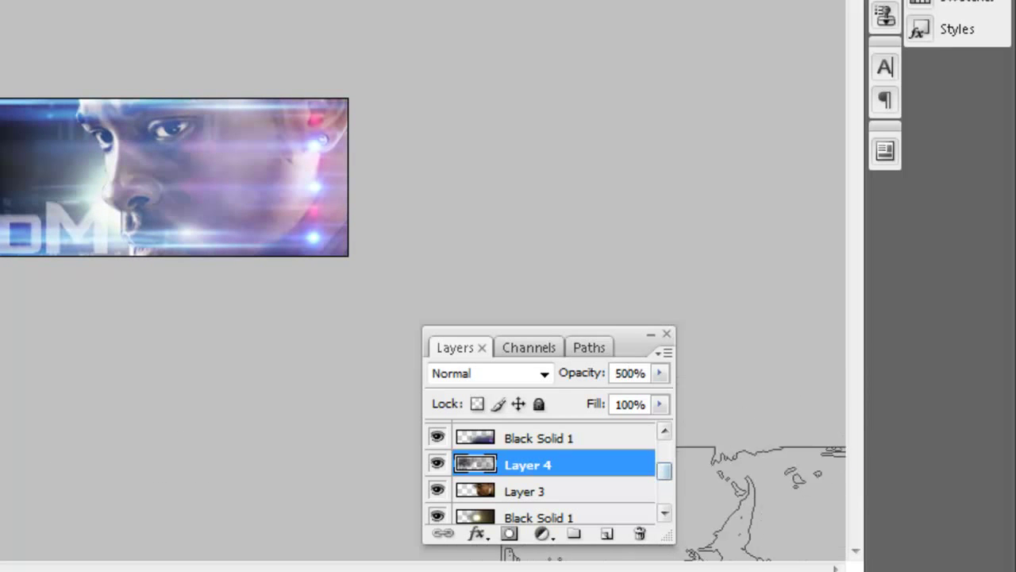
Select the top streak layer, Black Solid 1 copy 4.
scroll(571, 463, up, 1)
scroll(559, 462, up, 4)
scroll(557, 459, down, 1)
click(563, 441)
scroll(564, 448, up, 1)
click(566, 447)
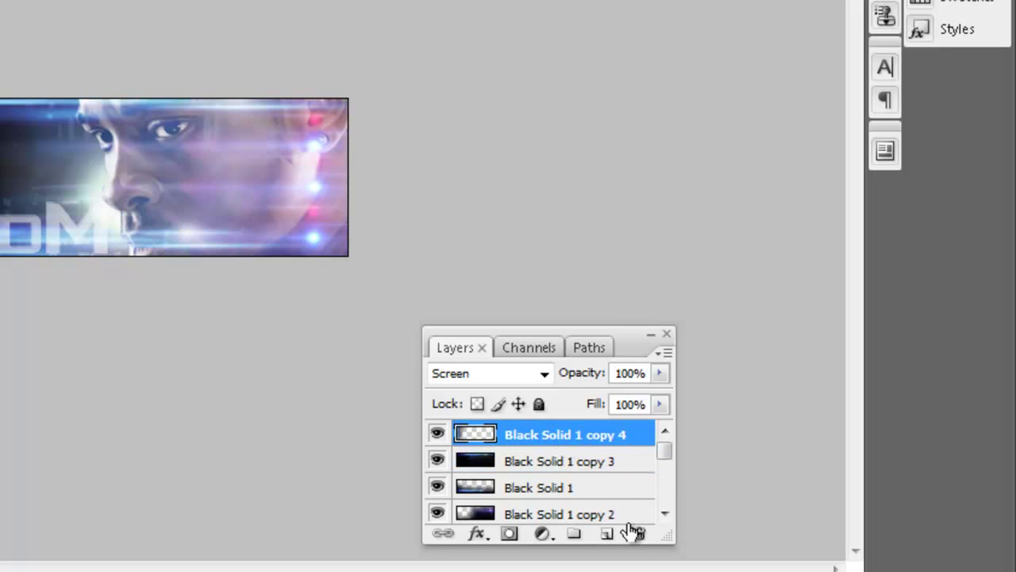
Add a black-filled Layer 5 with its fill set to 0%.
click(607, 540)
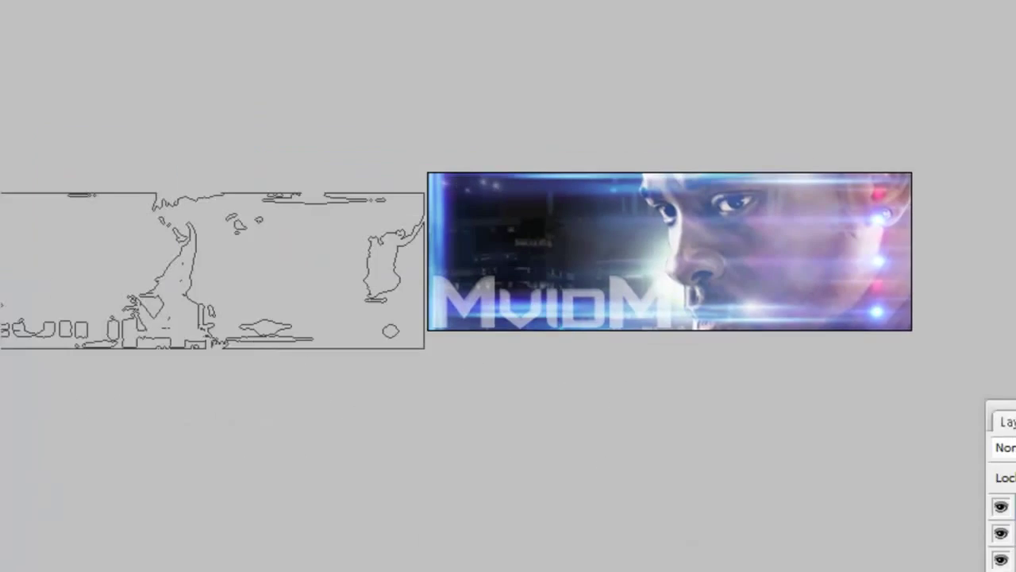
click(608, 313)
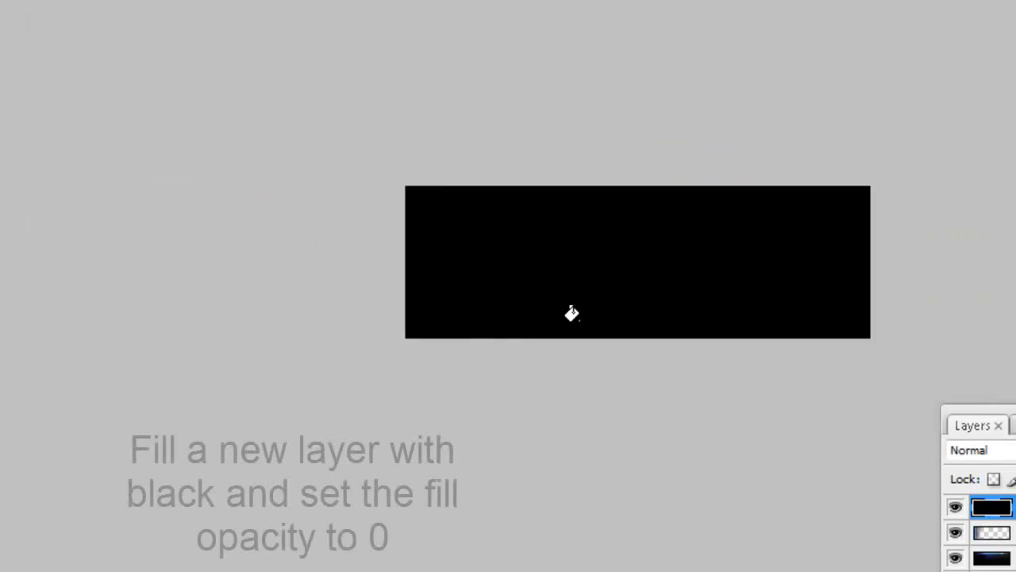
text(00)
key(Return)
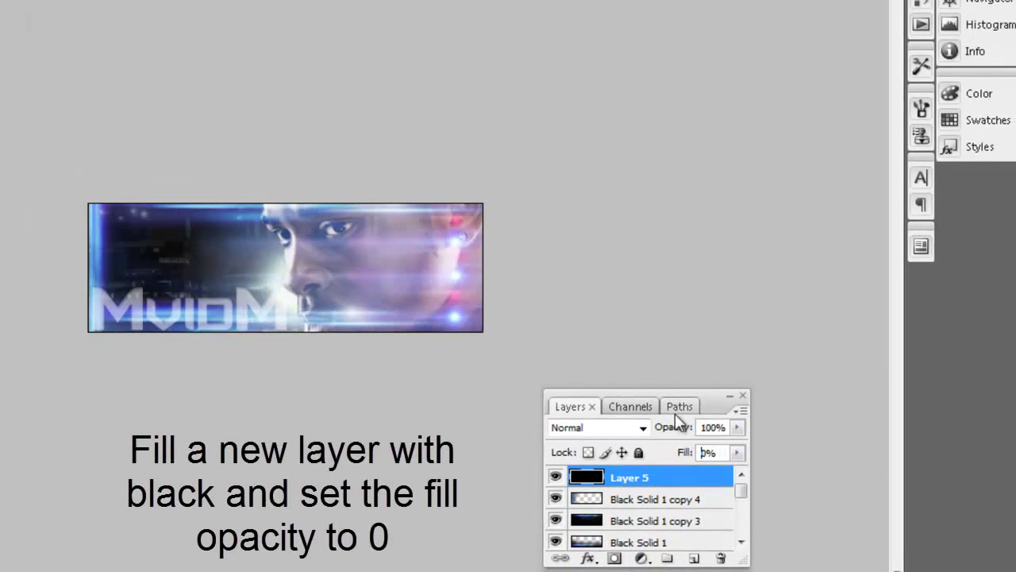
Give Layer 5 a near-black Stroke layer style.
right_click(671, 478)
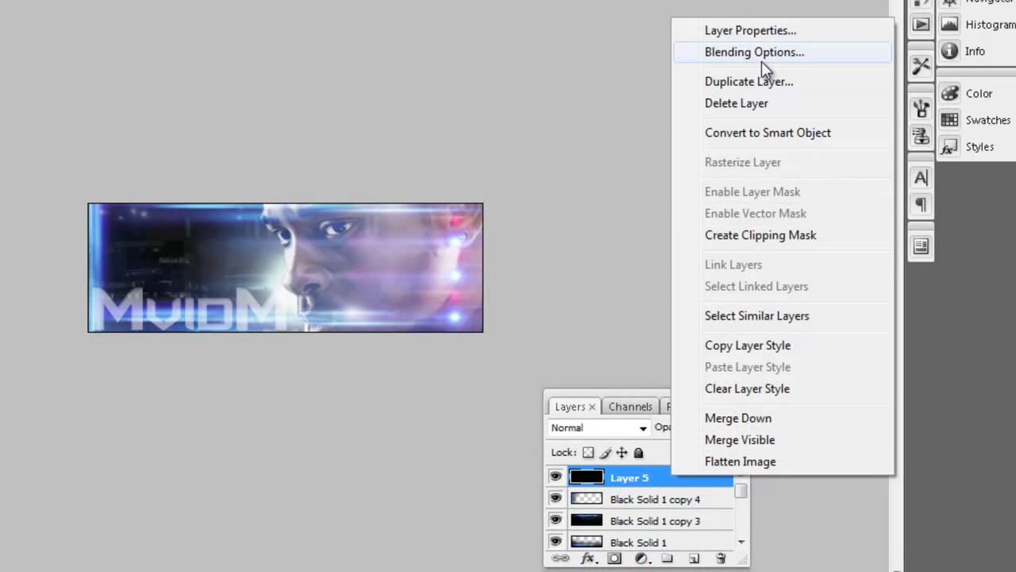
click(761, 58)
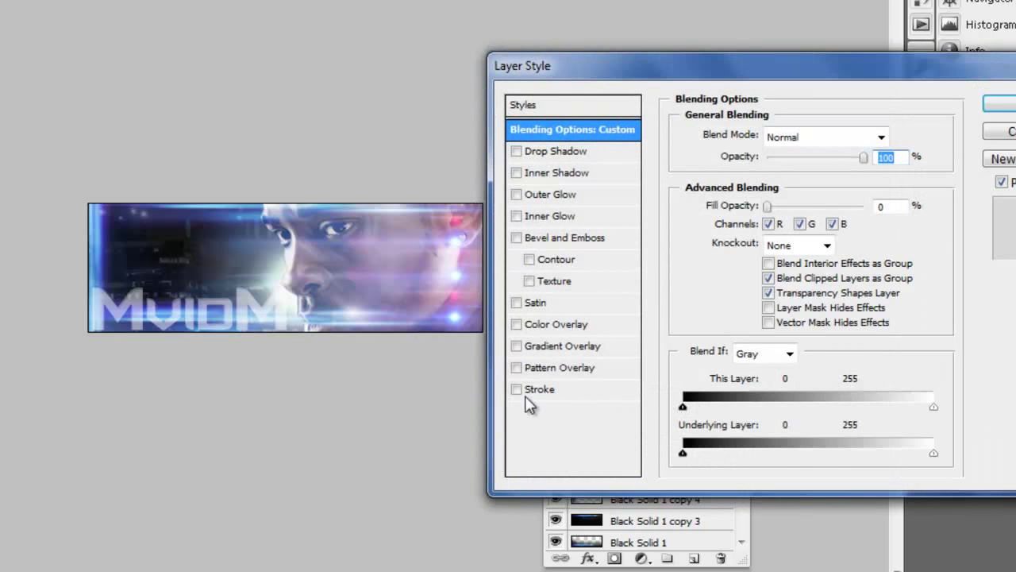
click(540, 389)
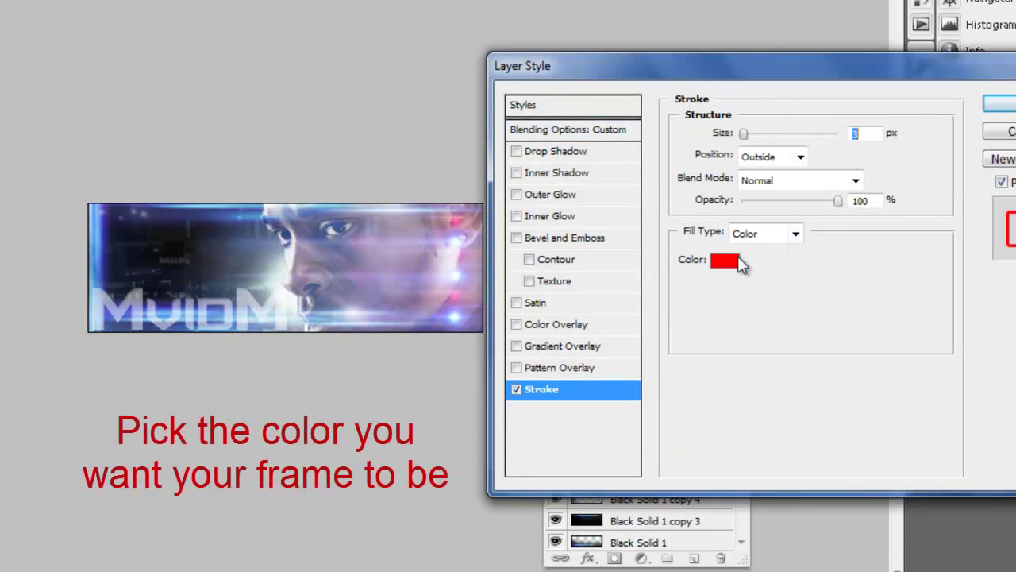
click(737, 259)
click(574, 466)
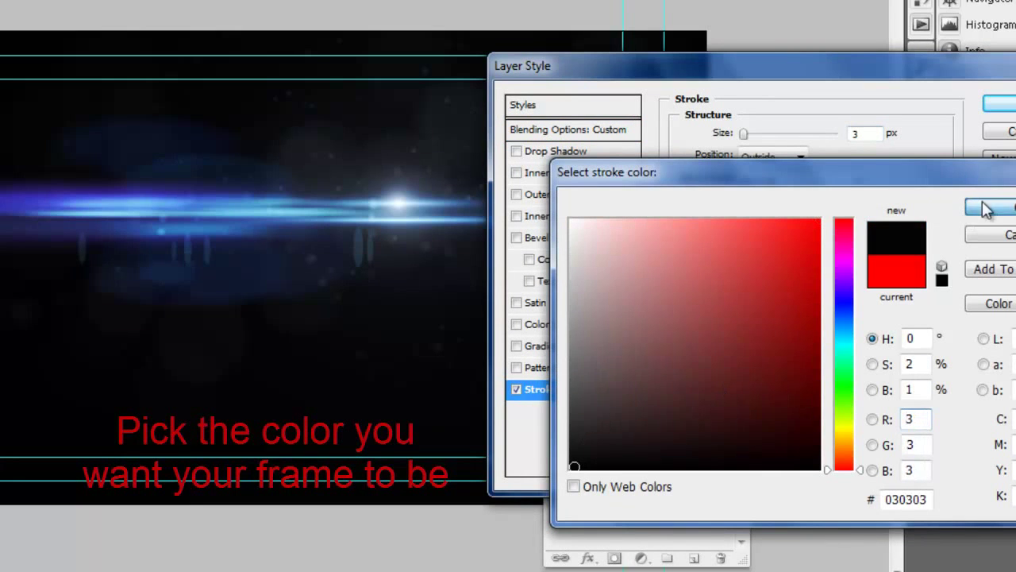
click(985, 208)
click(999, 104)
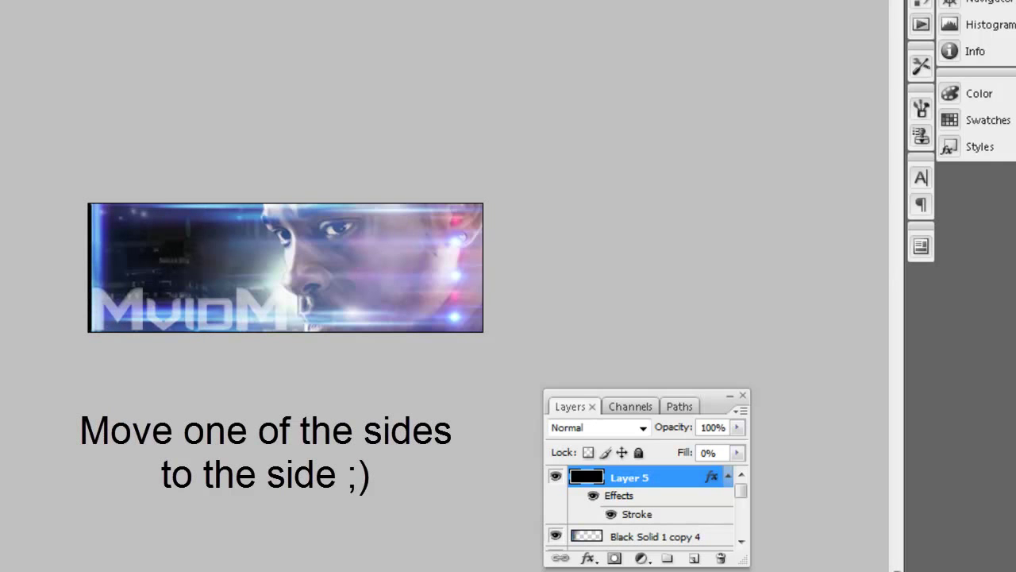
Fill a new Layer 6 black at 0% fill and hide it.
click(702, 559)
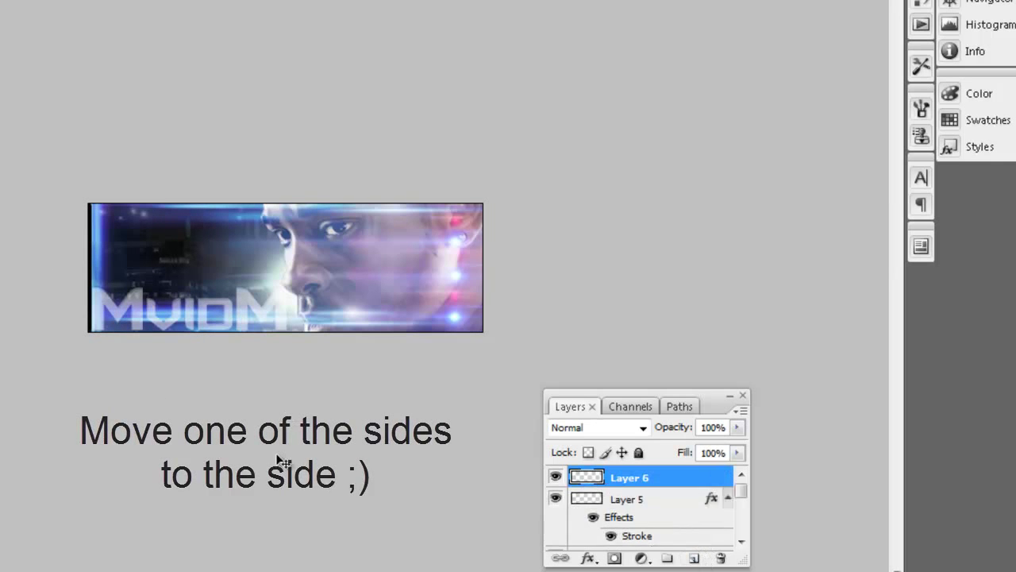
click(195, 274)
drag(683, 453, 669, 436)
click(556, 477)
Duplicate the stroked Layer 5 twice, shifting the first copy to the right.
right_click(687, 498)
click(790, 97)
key(Return)
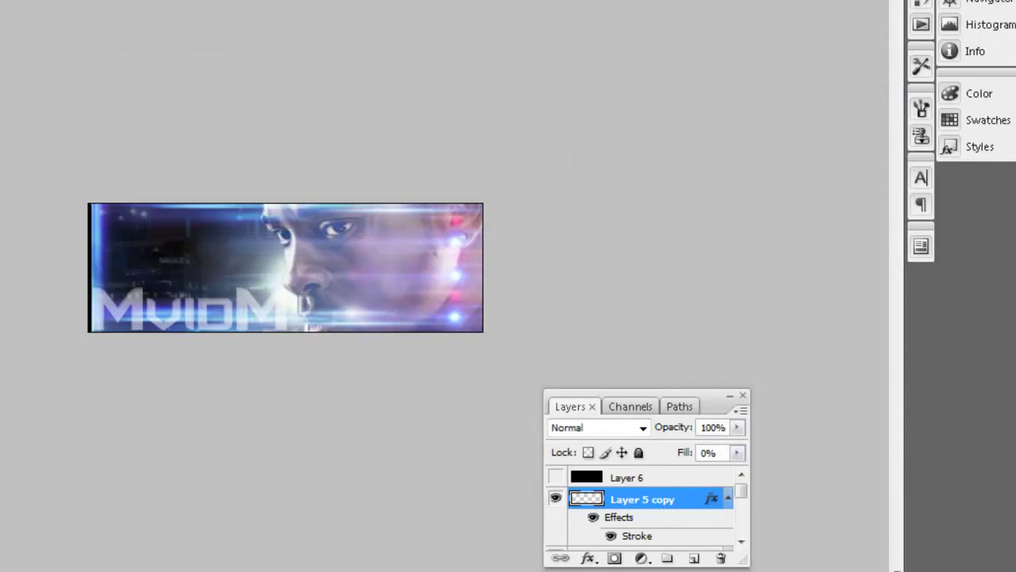
drag(360, 266, 515, 239)
right_click(650, 502)
click(727, 106)
click(534, 103)
Make Layer 5 copy 3 and move it to the banner's right edge.
scroll(685, 520, down, 3)
scroll(671, 517, down, 3)
scroll(662, 500, down, 1)
right_click(667, 488)
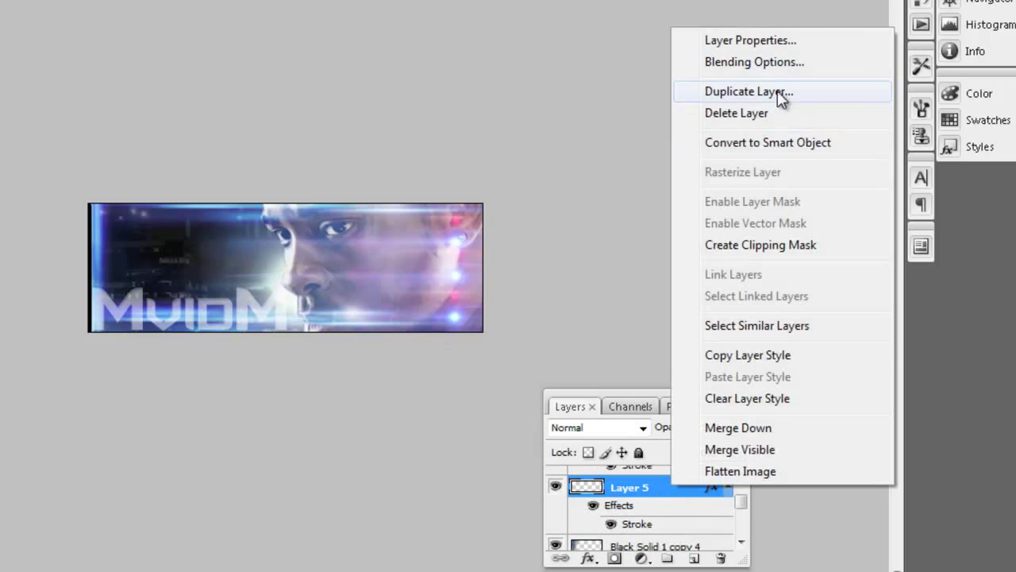
click(777, 90)
click(548, 103)
drag(227, 270, 483, 232)
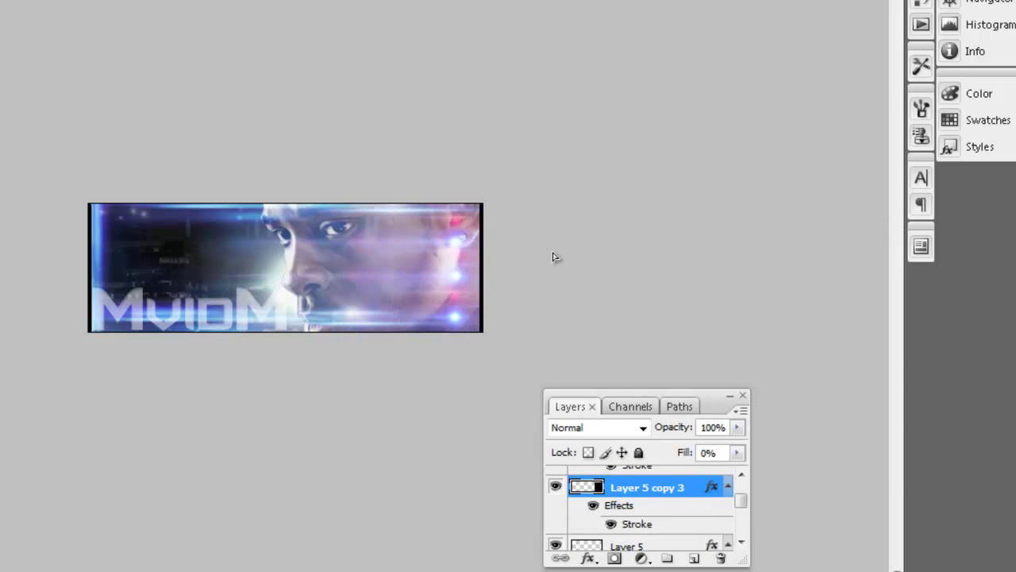
Add Layer 5 copy 4 and copy 5 to complete the black border.
right_click(676, 498)
click(773, 96)
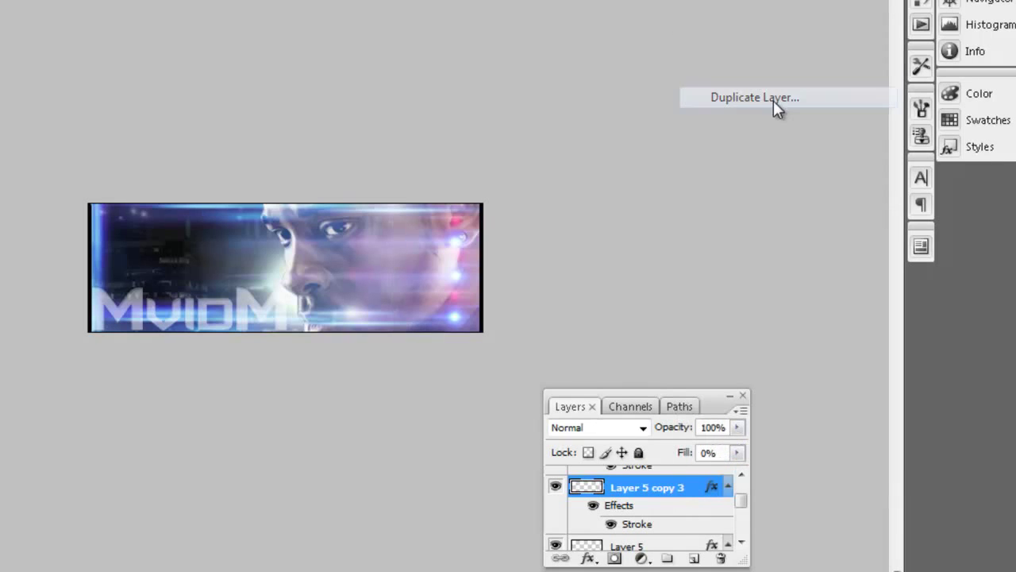
click(526, 101)
key(ctrl+j)
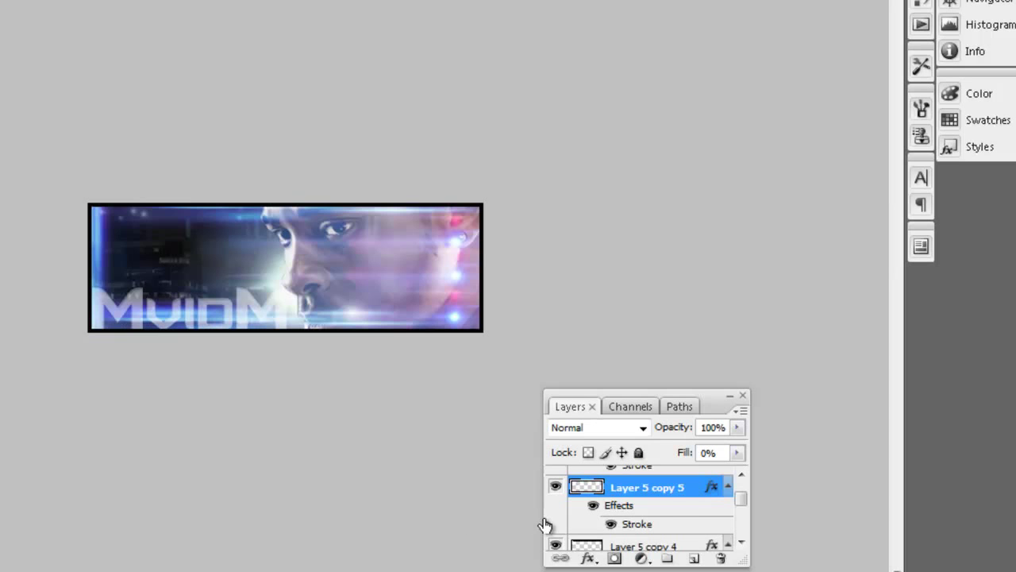
scroll(657, 513, up, 2)
scroll(658, 513, up, 2)
scroll(657, 508, up, 2)
scroll(659, 510, down, 2)
scroll(659, 510, down, 2)
scroll(660, 512, down, 2)
Open the layer style settings for the MvidM text layer.
scroll(686, 520, down, 2)
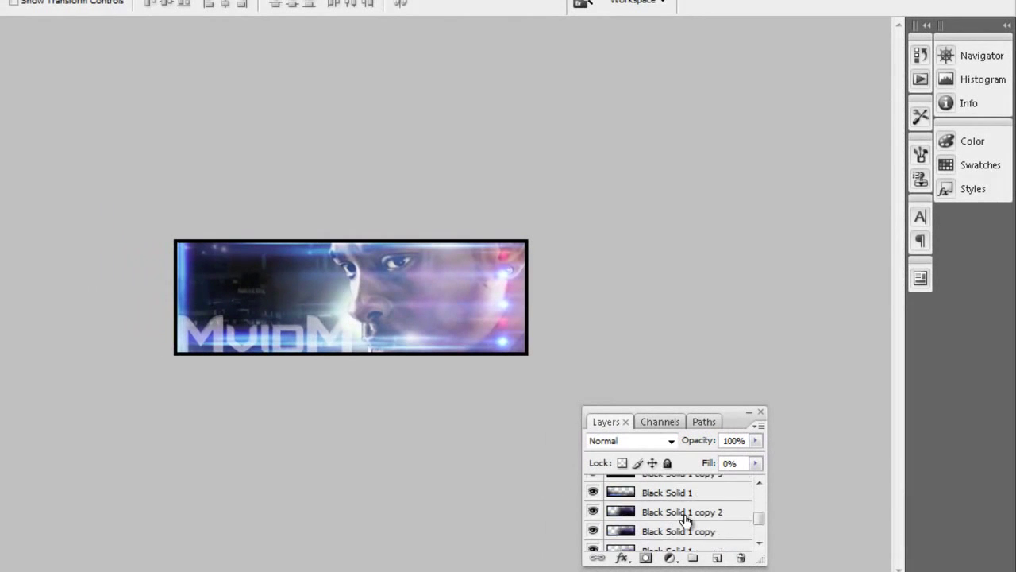
scroll(686, 520, down, 2)
scroll(686, 520, down, 2)
scroll(688, 522, down, 1)
click(663, 494)
right_click(663, 495)
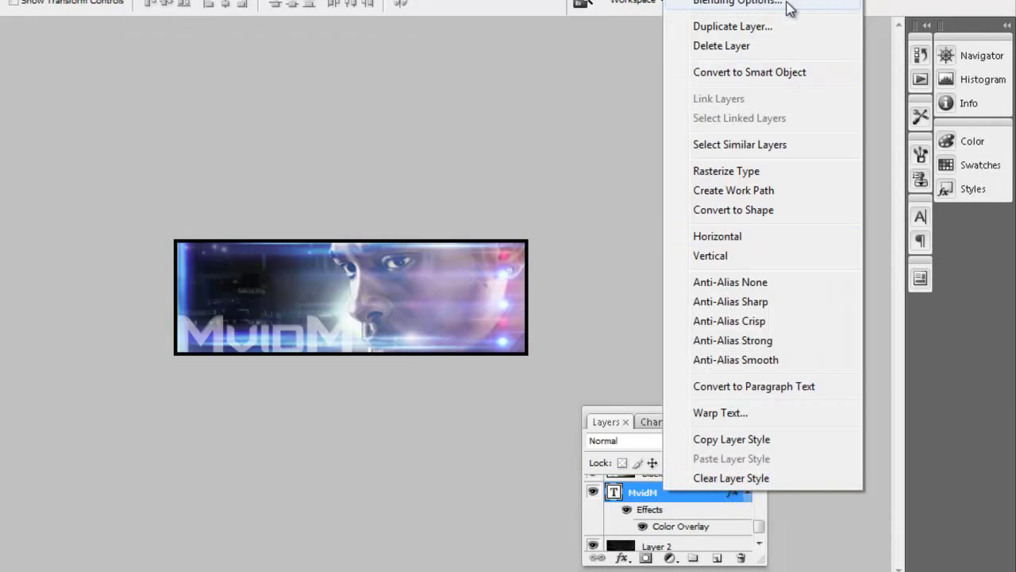
click(788, 4)
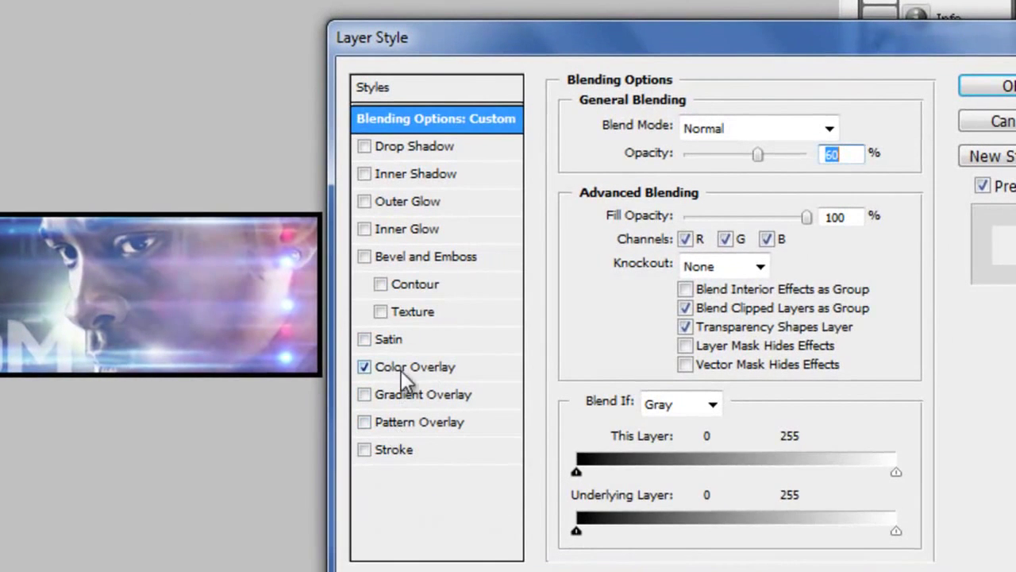
Keep the Color Overlay colour white after briefly trying black.
click(413, 366)
click(831, 127)
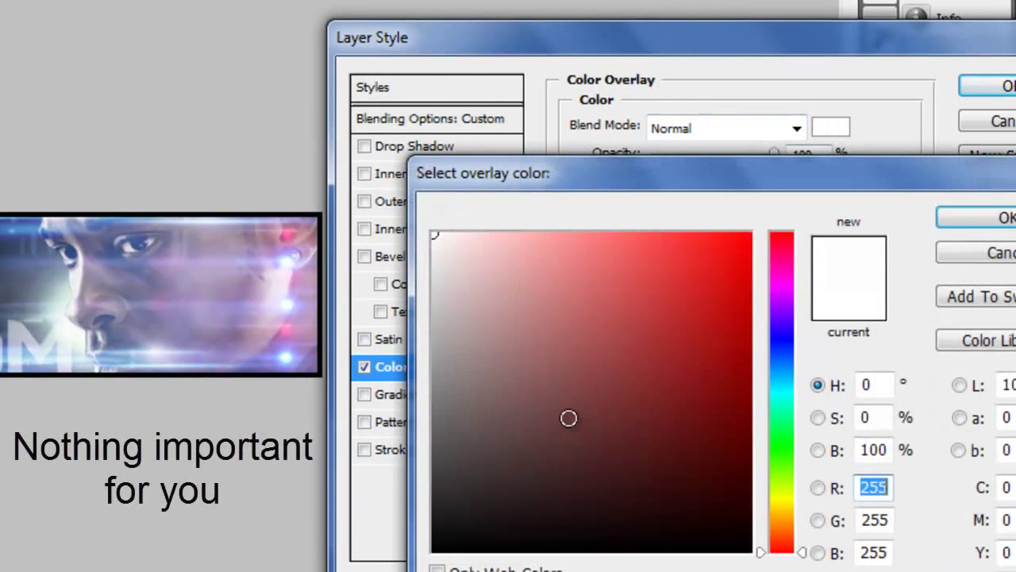
click(447, 550)
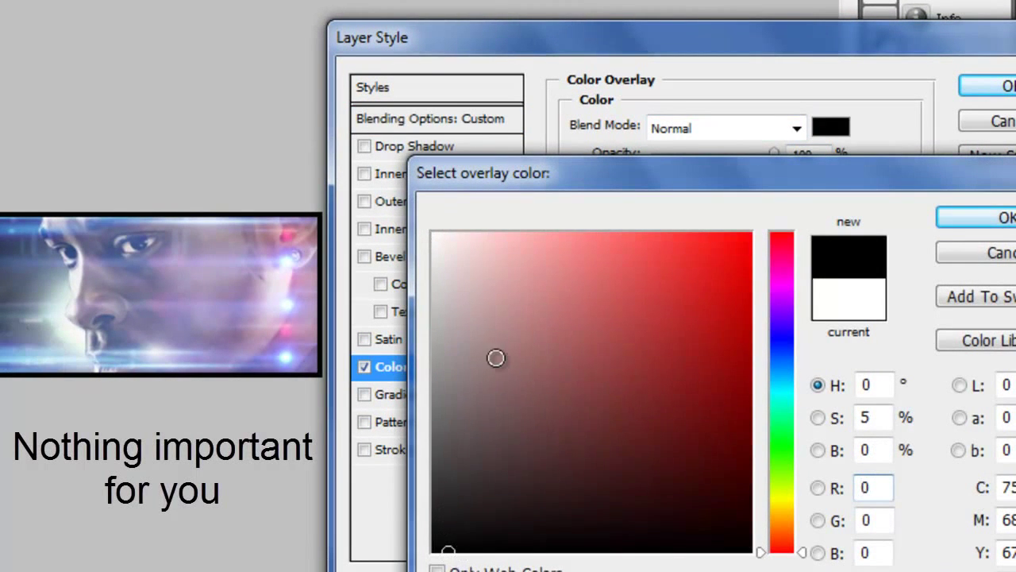
drag(441, 240, 433, 233)
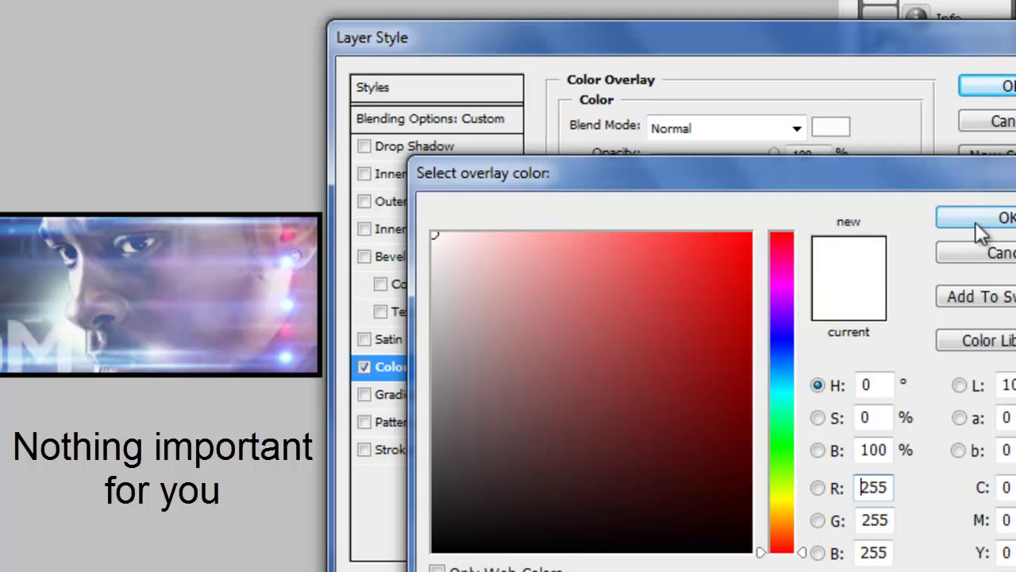
click(975, 224)
Raise the MvidM layer opacity from 60% to 70% and apply.
click(468, 116)
double_click(844, 154)
text(70)
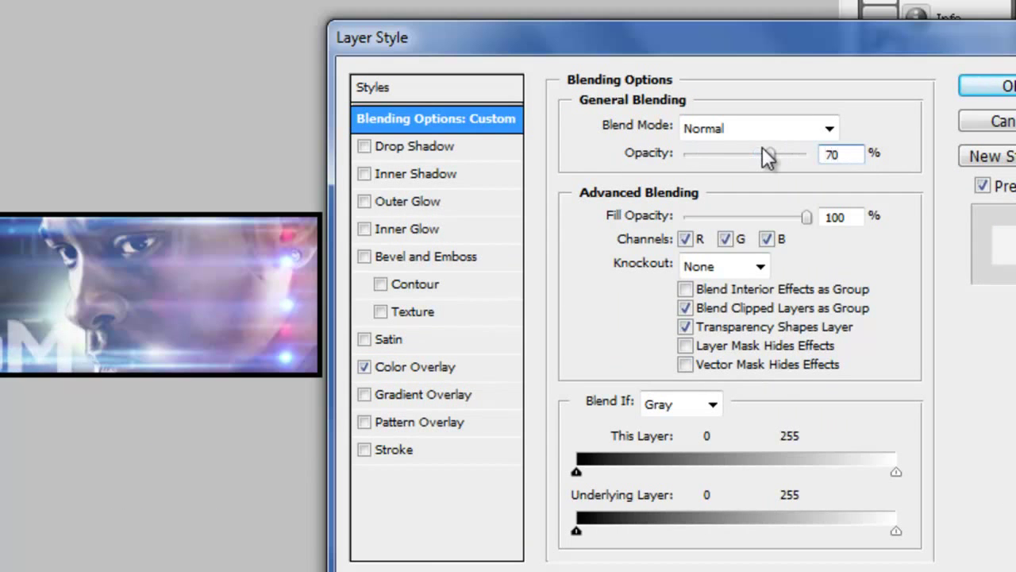
click(991, 90)
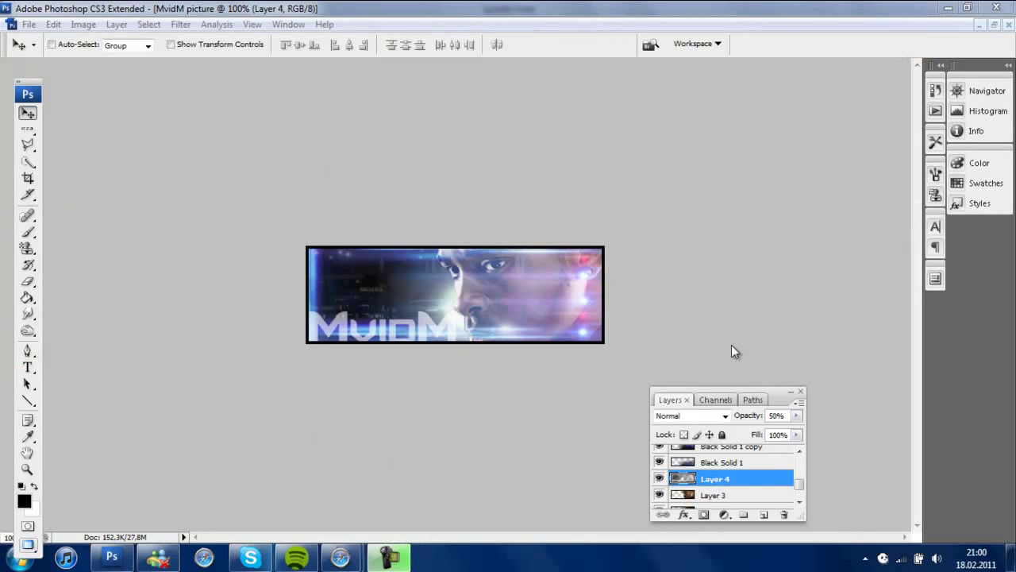
Change Layer 4's opacity from 50% to 70%.
click(776, 414)
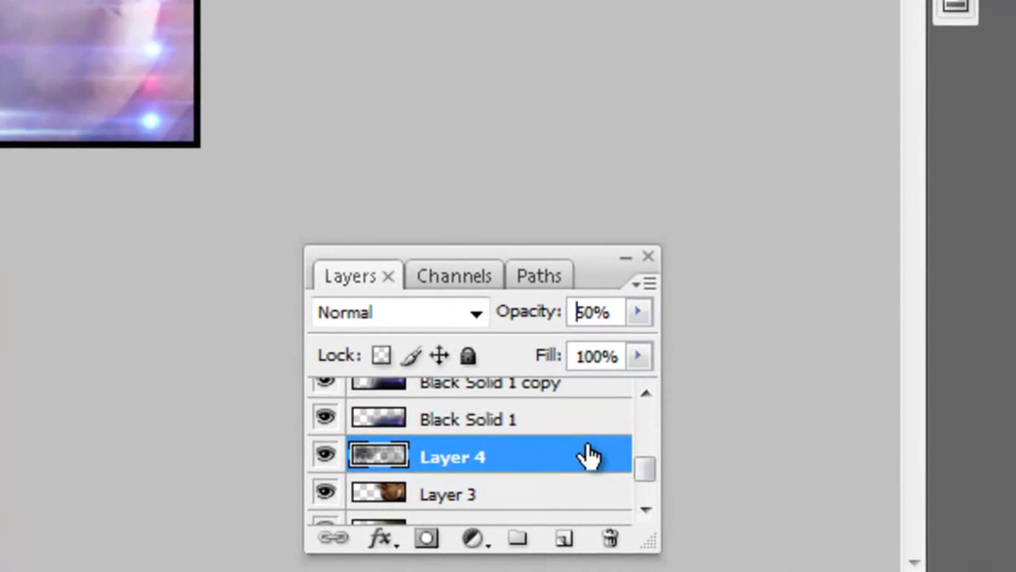
key(BackSpace)
text(7)
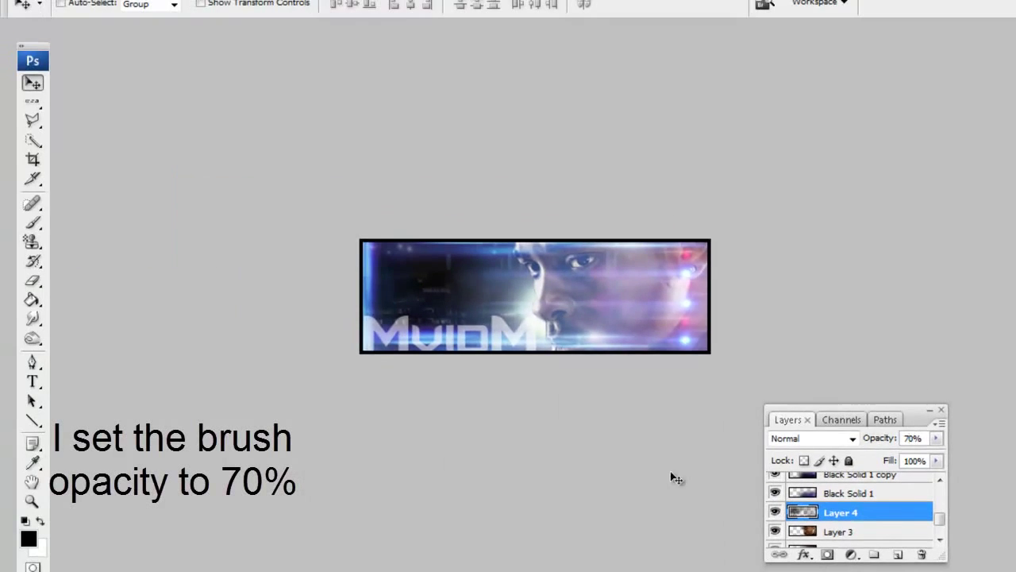
Add an empty Layer 7 directly above Layer 2.
click(863, 531)
scroll(870, 528, down, 1)
click(829, 530)
scroll(828, 526, down, 1)
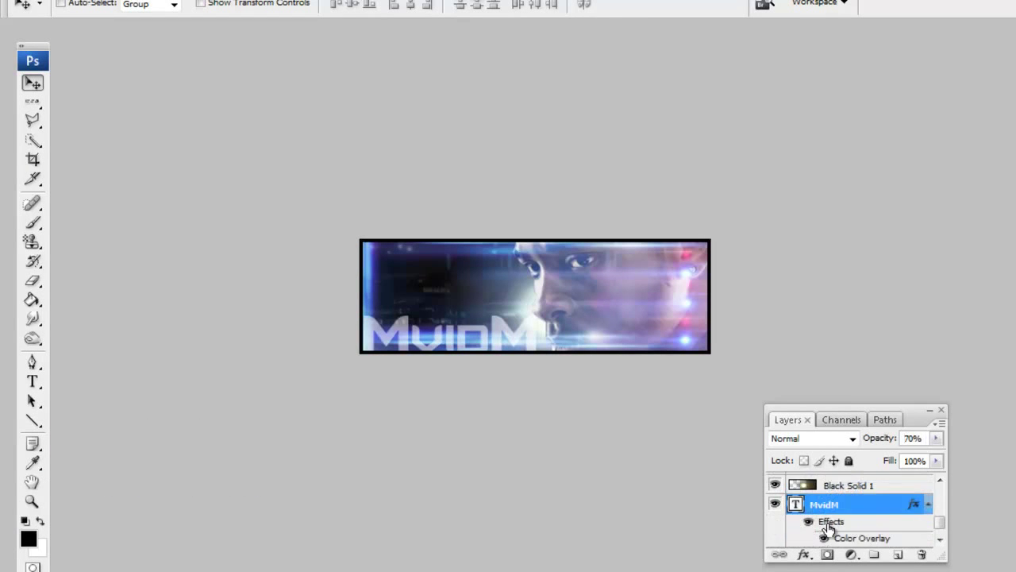
scroll(843, 517, down, 2)
scroll(847, 518, up, 1)
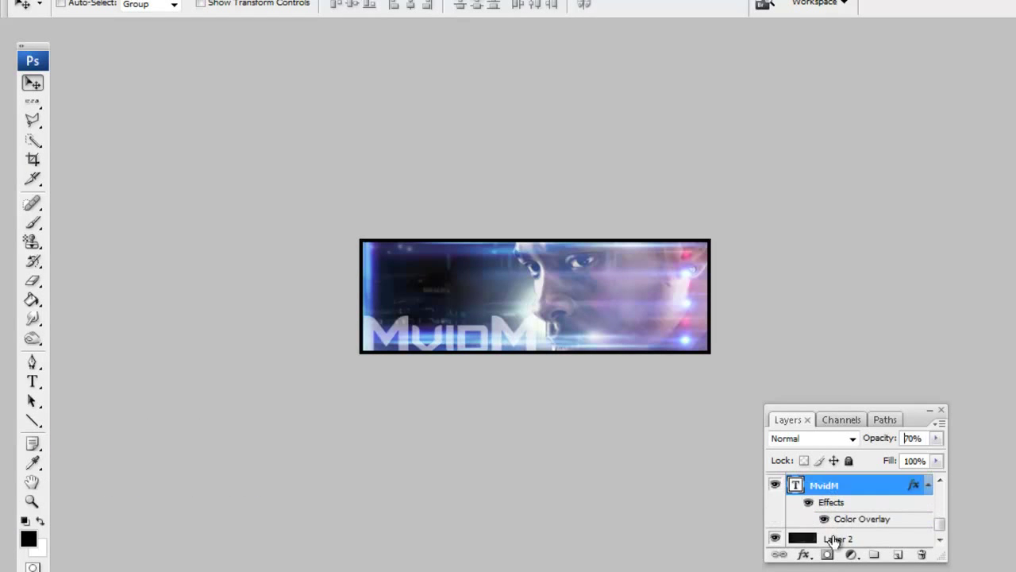
click(865, 541)
click(901, 556)
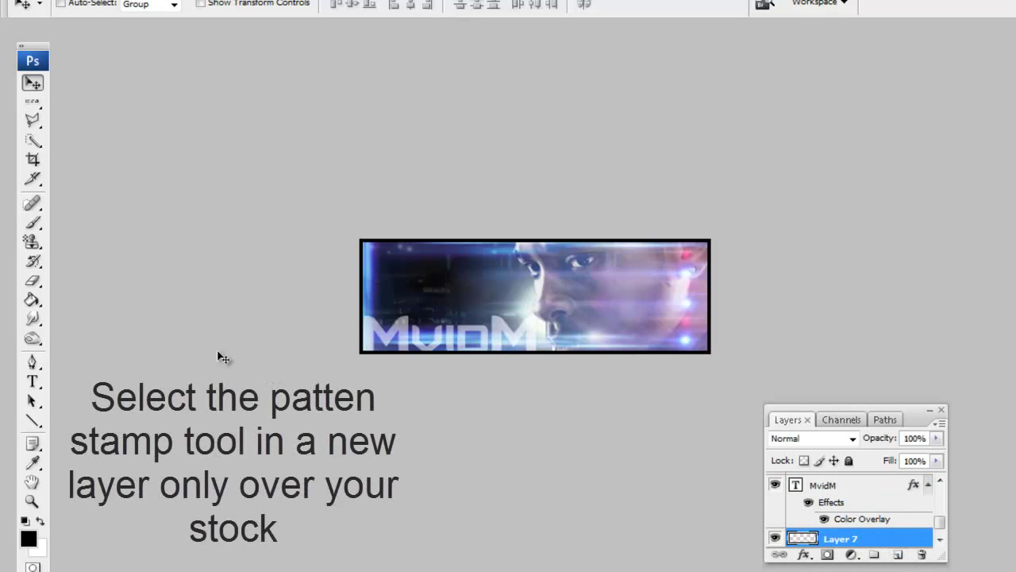
Select the Pattern Stamp tool for painting on Layer 7.
click(28, 242)
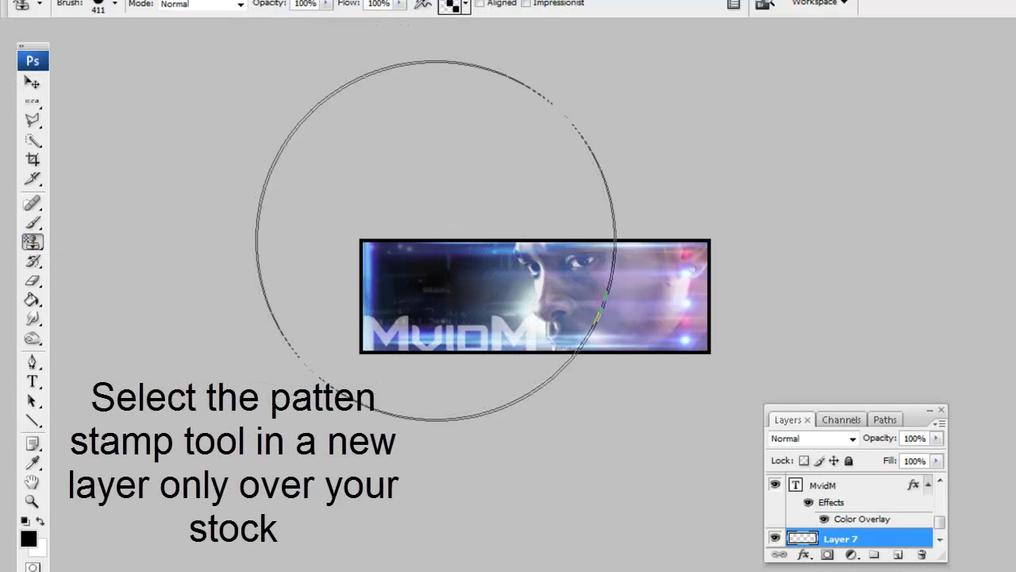